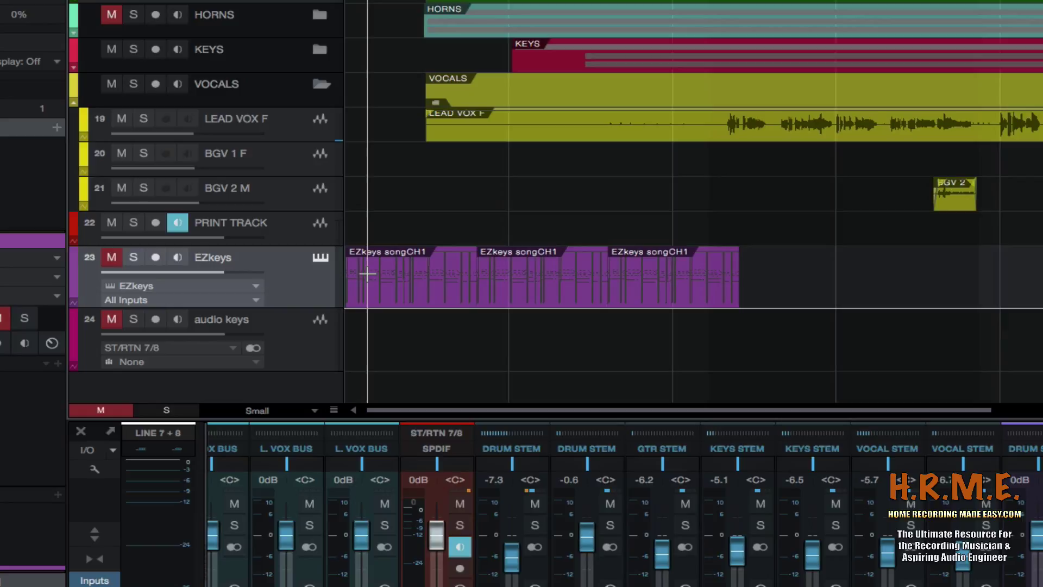
# Select the three EZkeys instrument parts on the EZkeys track
pyautogui.click(374, 304)
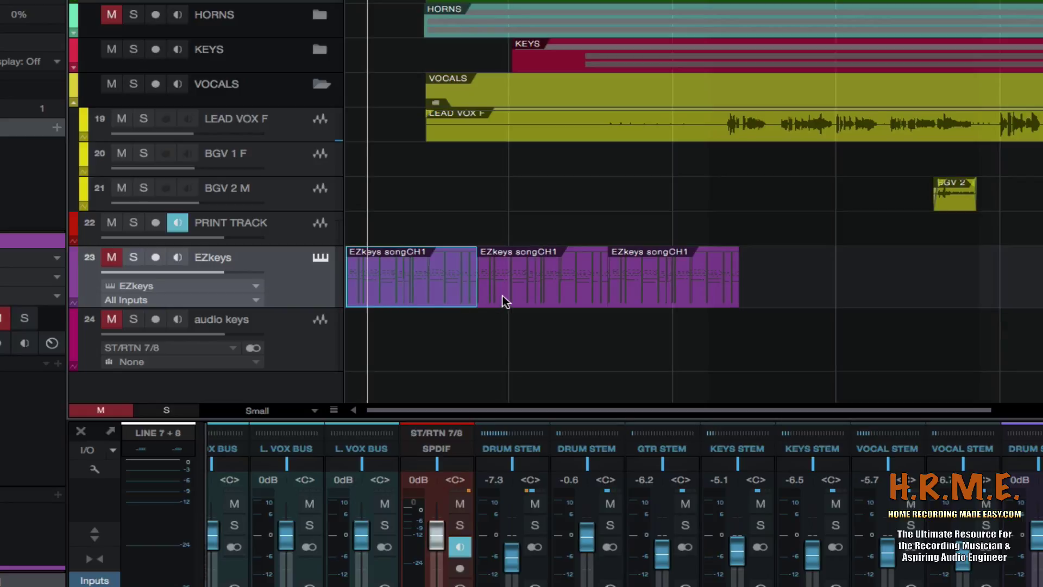
pyautogui.click(500, 301)
pyautogui.click(658, 297)
pyautogui.click(411, 288)
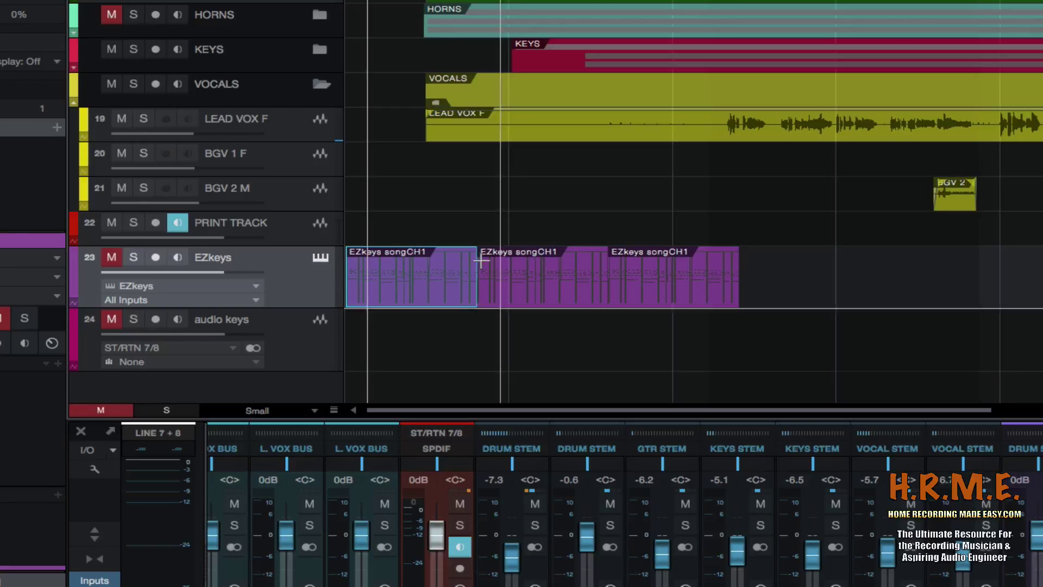
pyautogui.rightClick(420, 303)
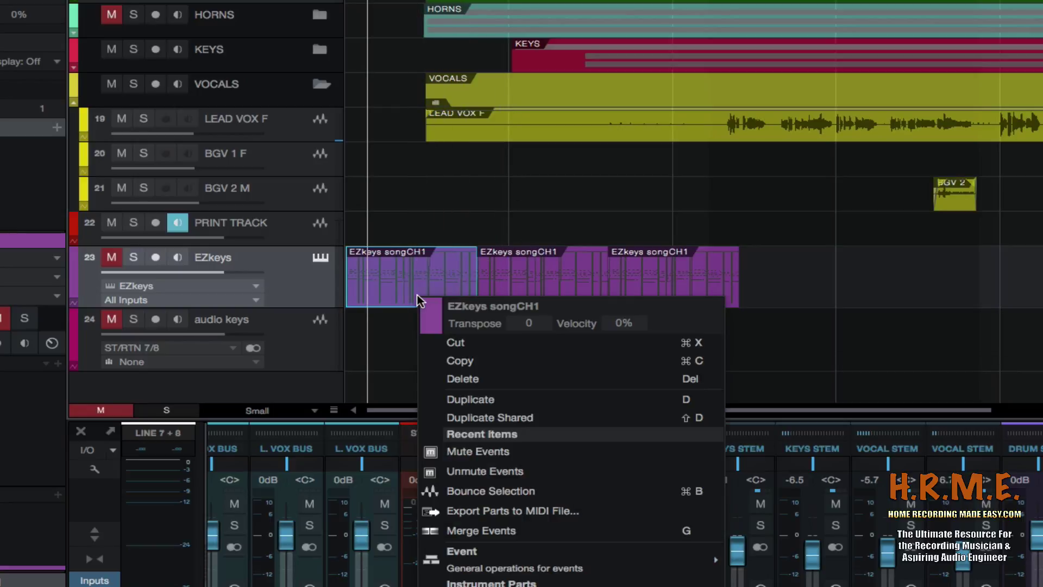
pyautogui.click(833, 275)
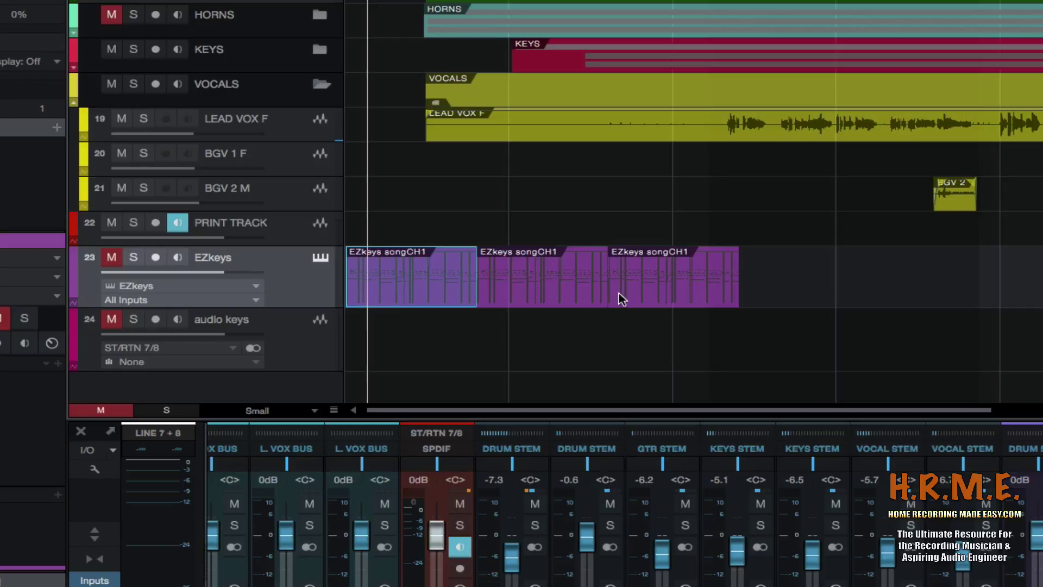
# Copy the three EZkeys parts onto the audio keys track as audio, then make that track taller
pyautogui.click(306, 351)
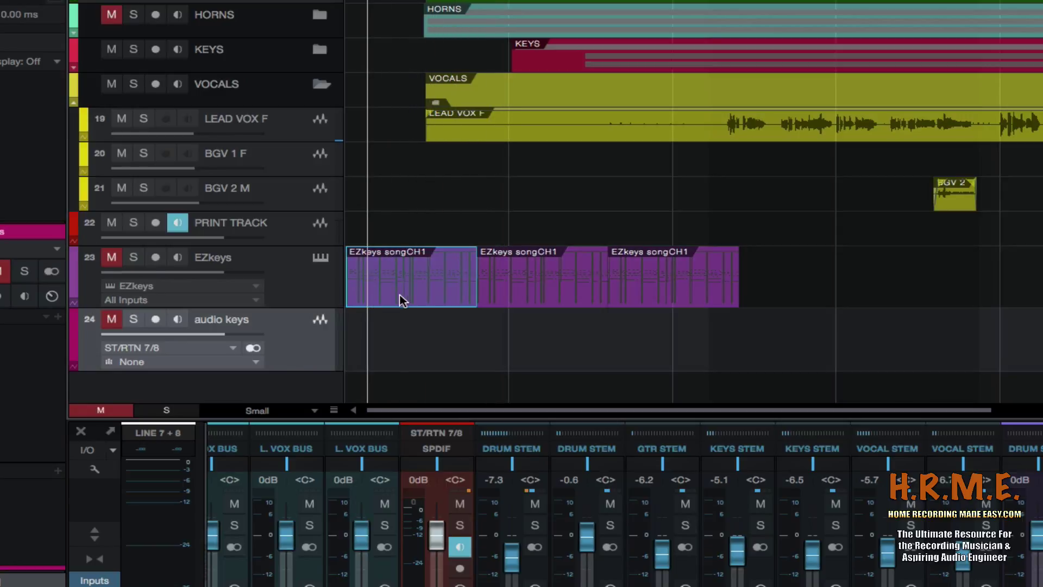
pyautogui.keyDown('shift'); pyautogui.click(526, 293); pyautogui.keyUp('shift')
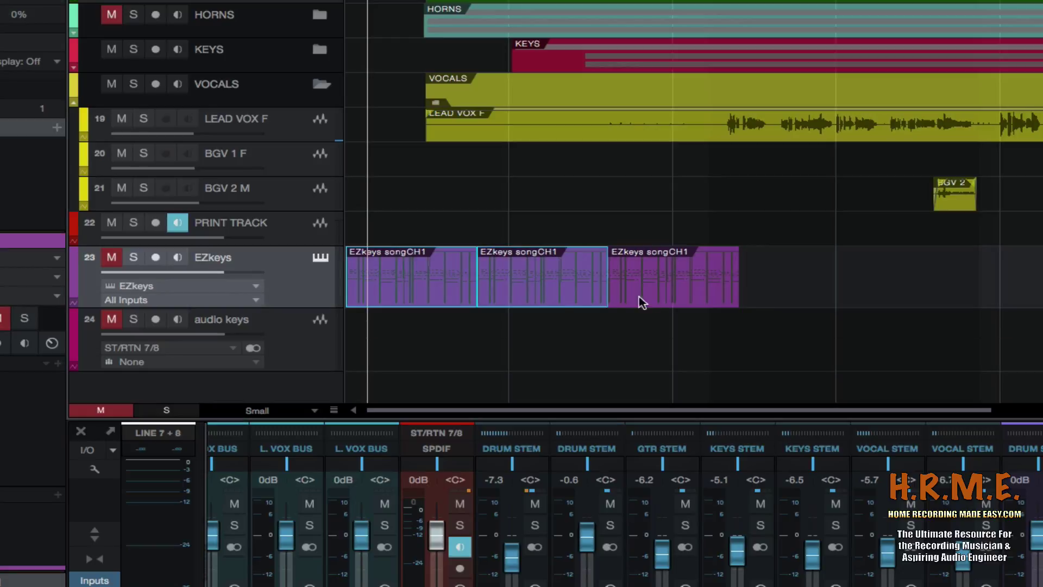
pyautogui.keyDown('shift'); pyautogui.click(659, 298); pyautogui.keyUp('shift')
pyautogui.moveTo(511, 300); pyautogui.dragTo(504, 334)
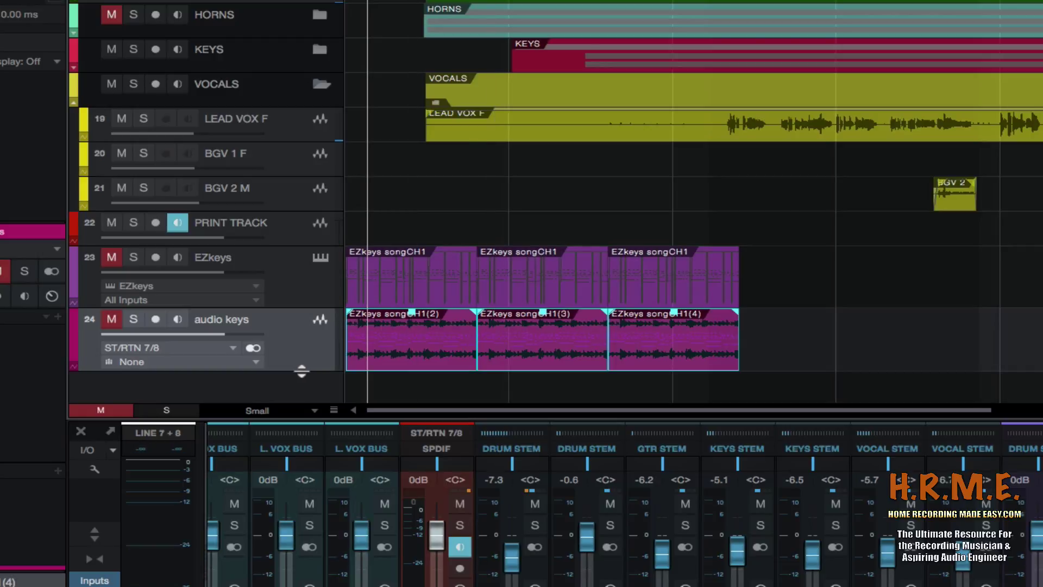
pyautogui.moveTo(298, 370); pyautogui.dragTo(299, 401)
# Delete the three audio clips copied onto the audio keys track
pyautogui.scroll(-1, 437, 353)
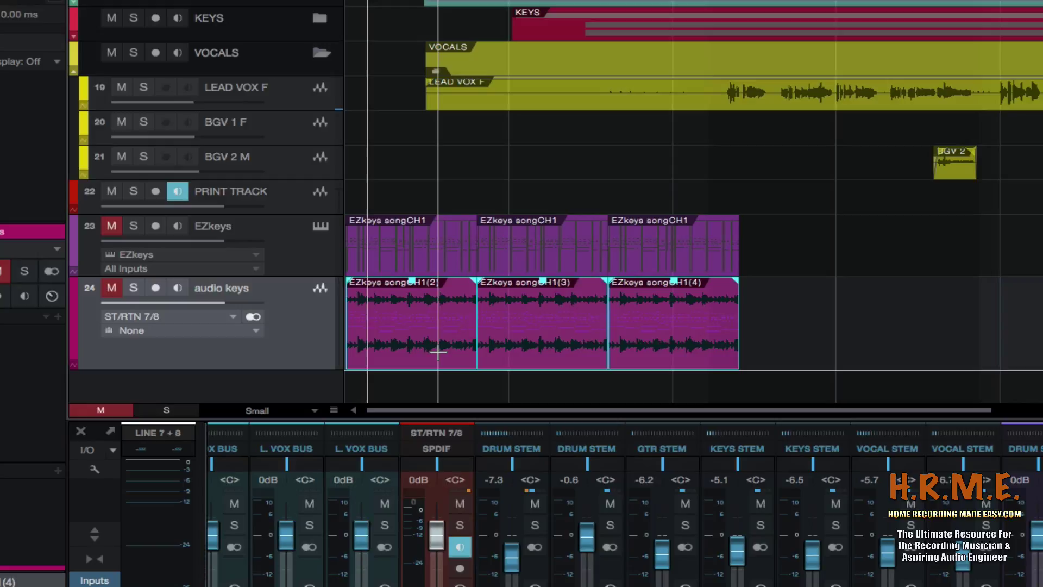
pyautogui.scroll(3, 427, 352)
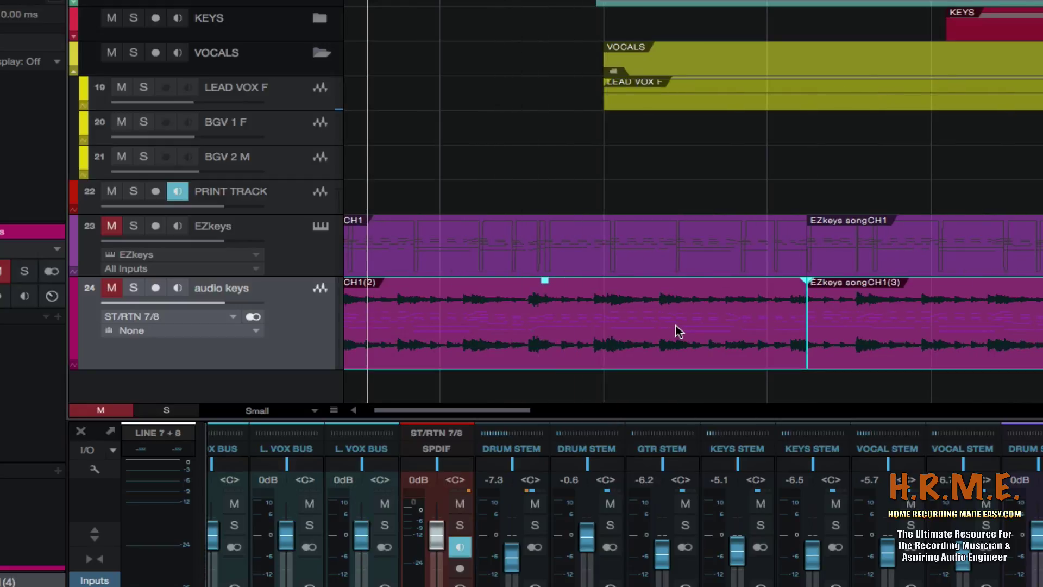
pyautogui.scroll(-3, 676, 326)
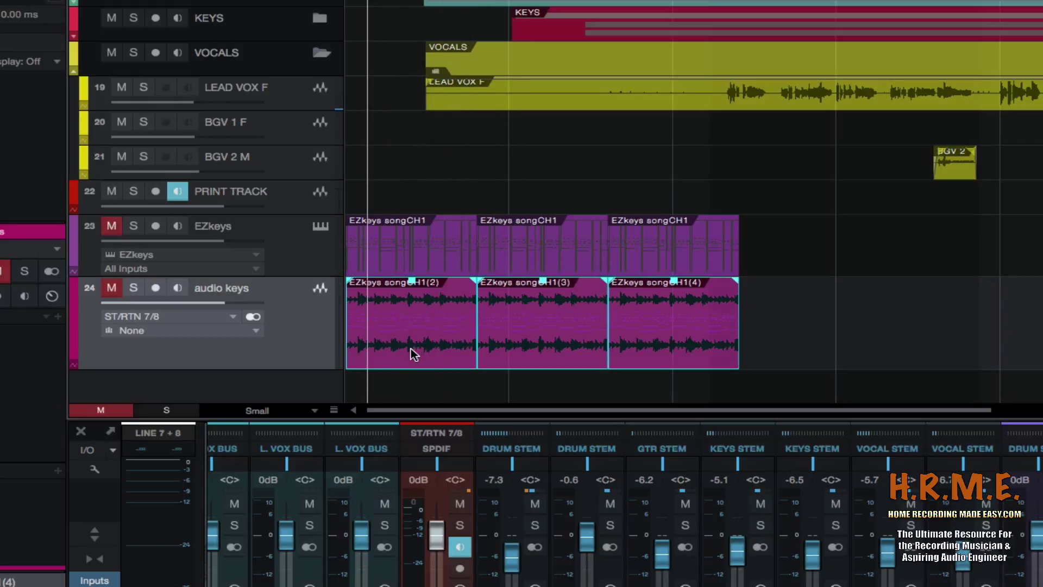
pyautogui.press('Delete')
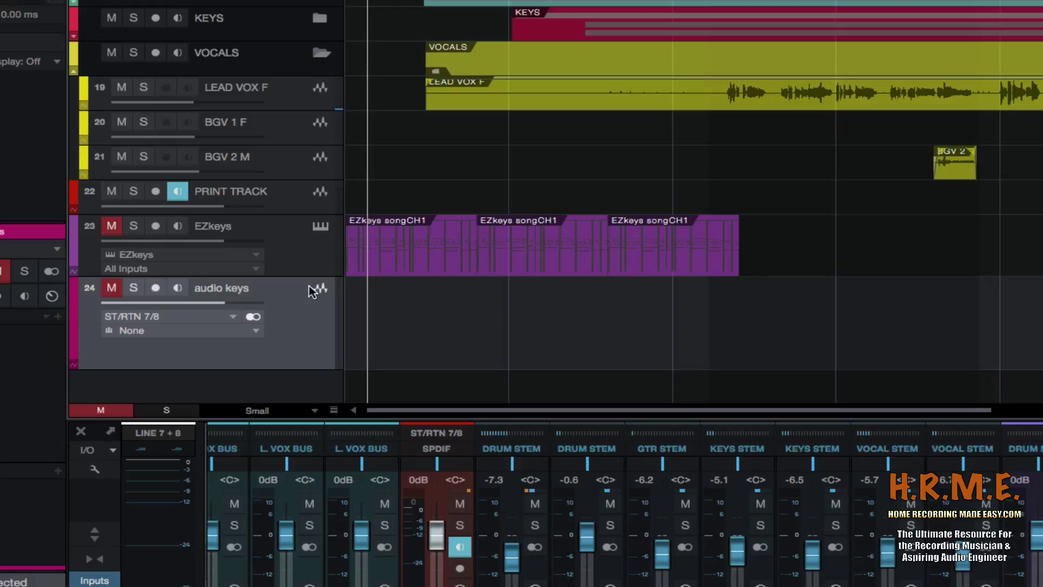
# Remove the EZkeys and audio keys tracks with Remove Selected Tracks
pyautogui.click(324, 256)
pyautogui.click(304, 338)
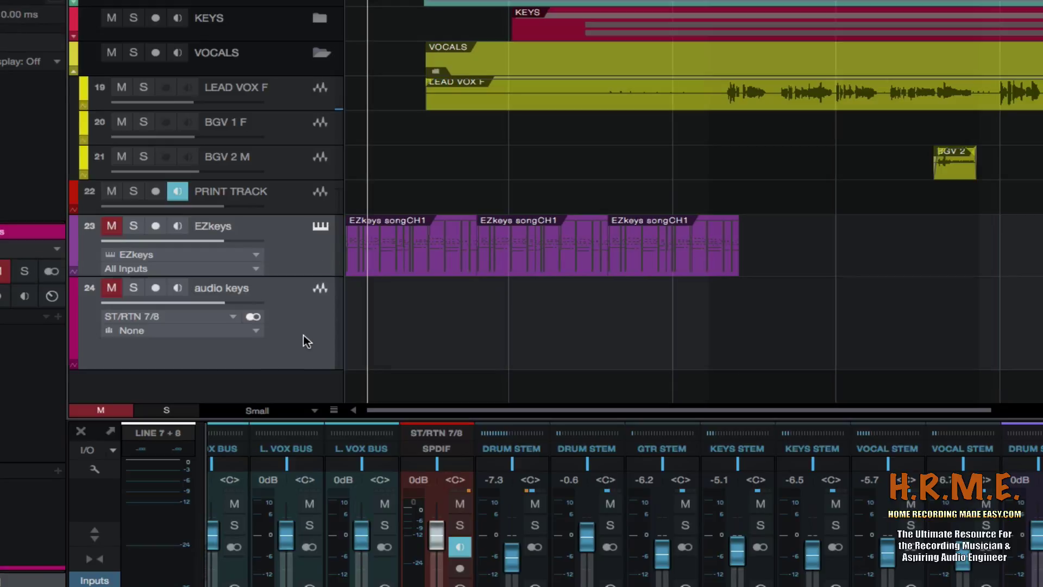
pyautogui.rightClick(304, 337)
pyautogui.moveTo(323, 530)
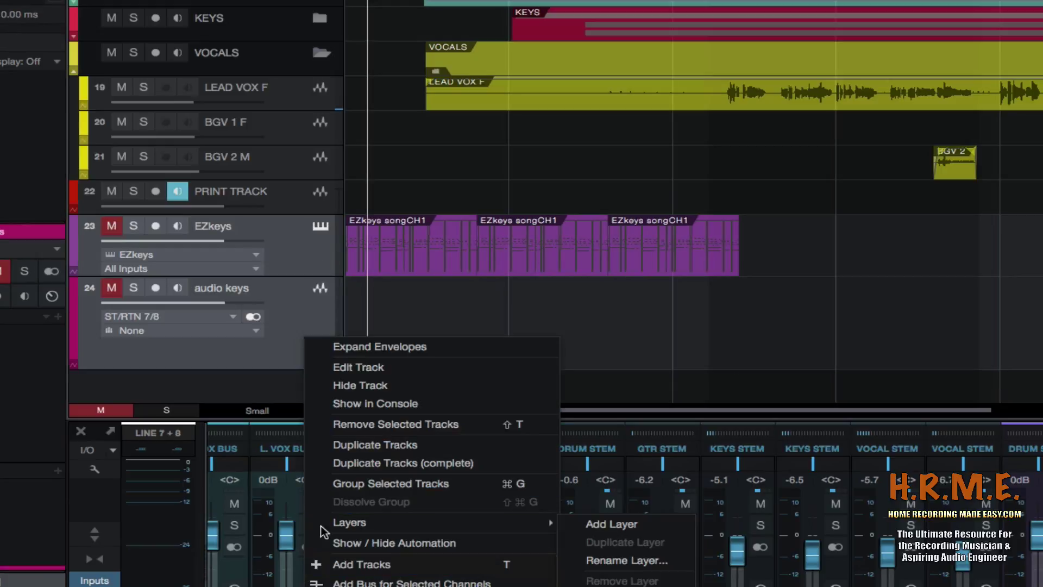
pyautogui.click(345, 428)
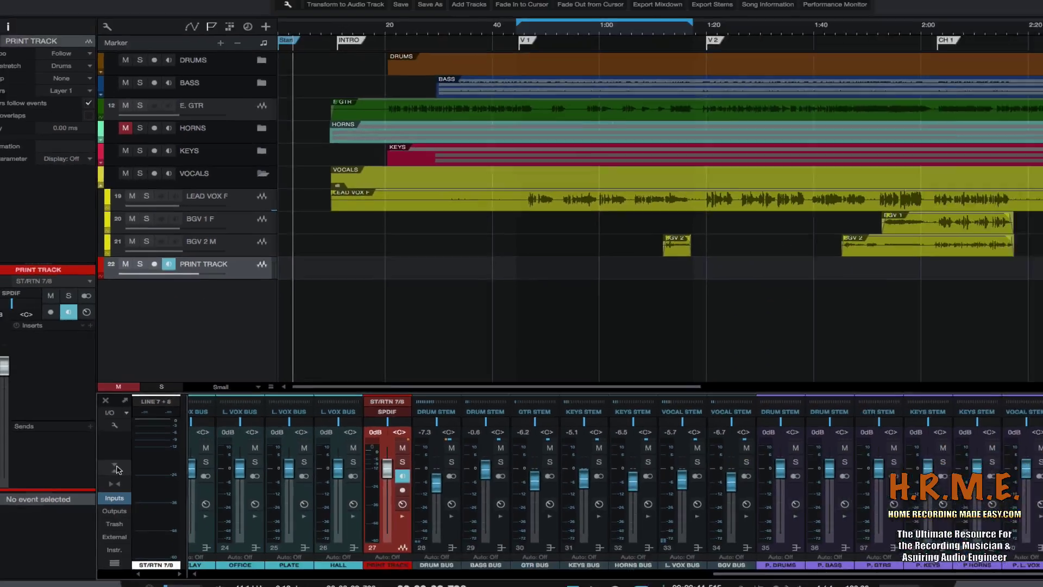
# Expand the console, select Kick through ROOM Right, and raise all nine faders about 1.8 dB
pyautogui.click(97, 536)
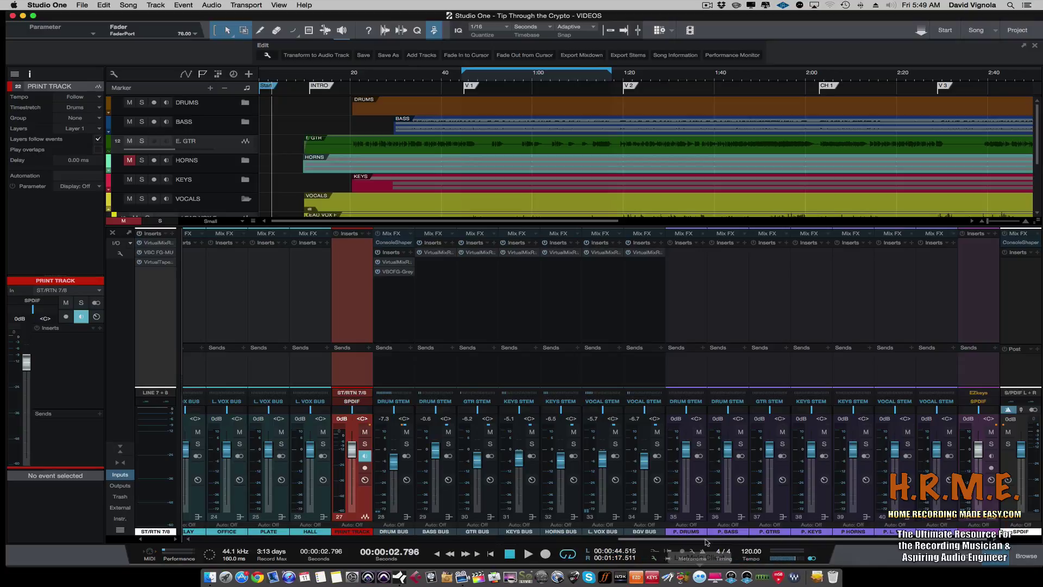
pyautogui.moveTo(706, 542); pyautogui.dragTo(223, 557)
pyautogui.click(215, 508)
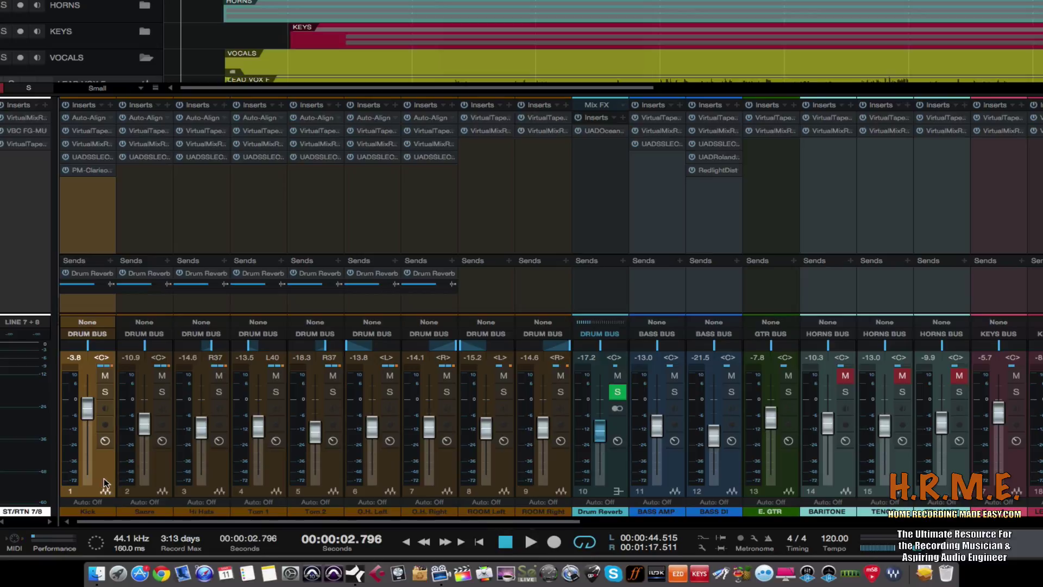
pyautogui.keyDown('shift'); pyautogui.click(553, 470); pyautogui.keyUp('shift')
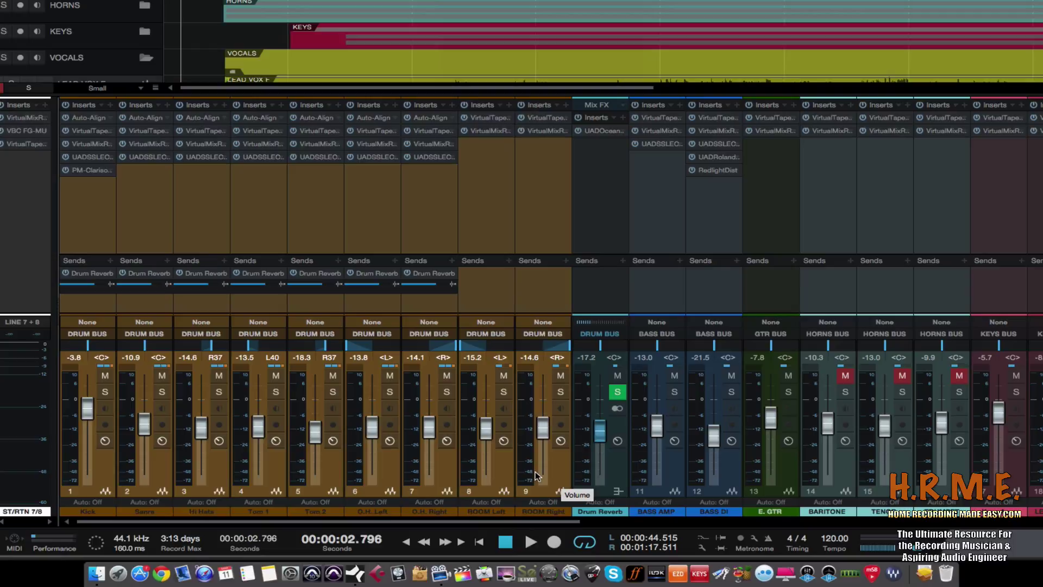
pyautogui.moveTo(542, 435); pyautogui.dragTo(533, 435)
pyautogui.scroll(4, 533, 434)
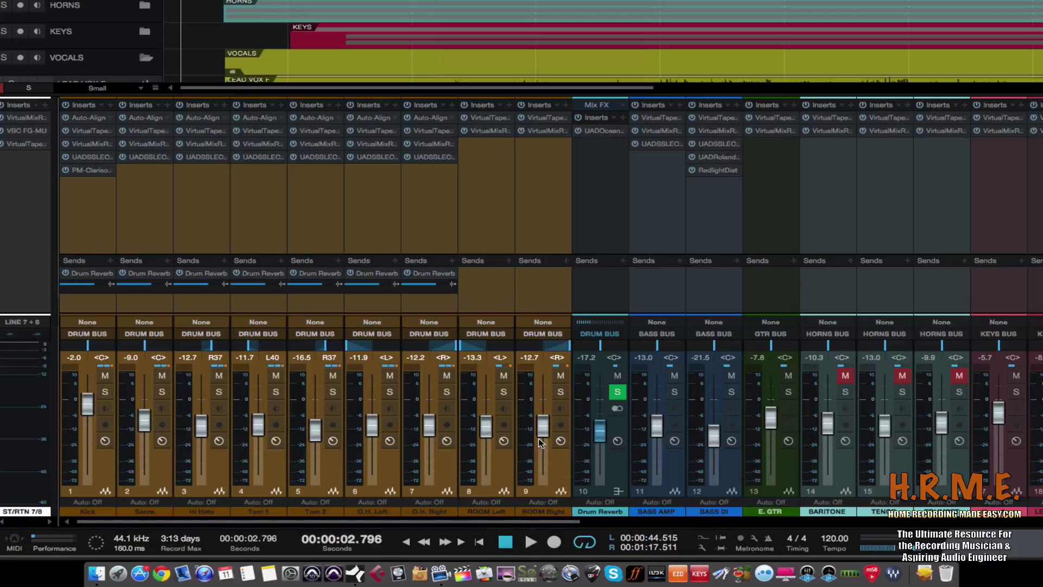
# Add VCA 1 for the nine selected drum channels and set it to -0.7 dB
pyautogui.rightClick(550, 464)
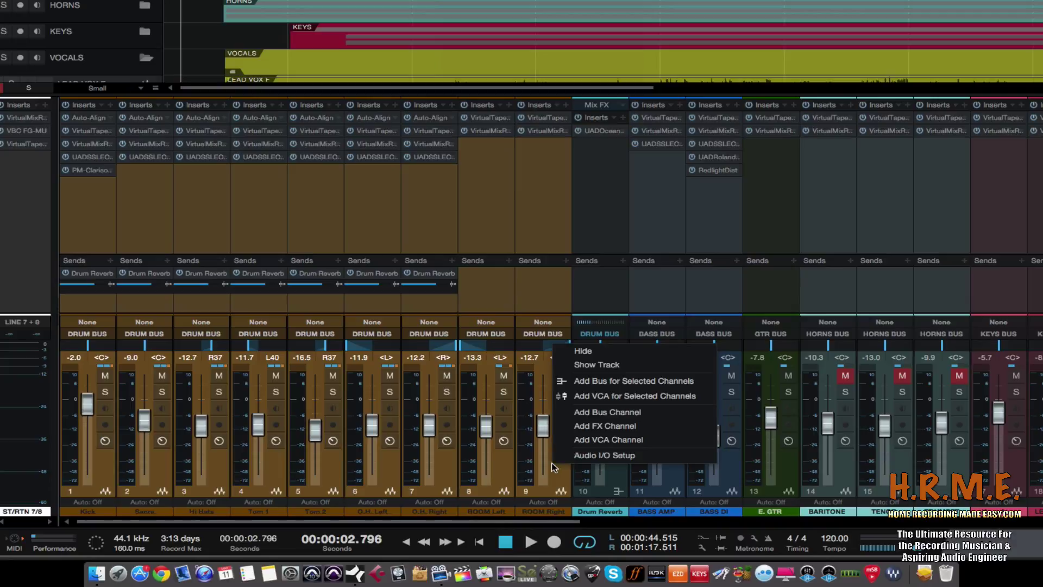
pyautogui.click(592, 396)
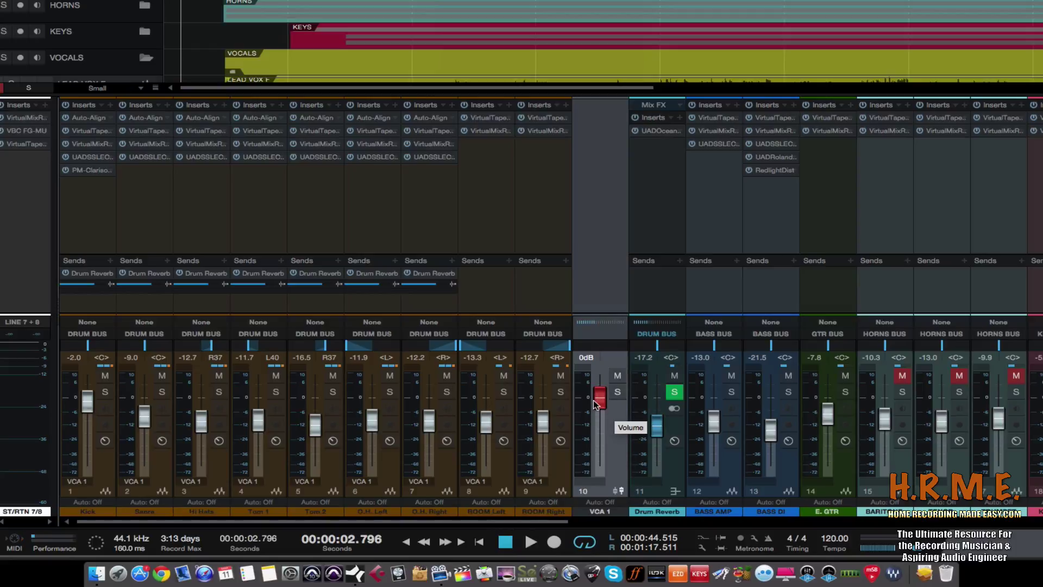
pyautogui.moveTo(595, 404); pyautogui.dragTo(599, 403)
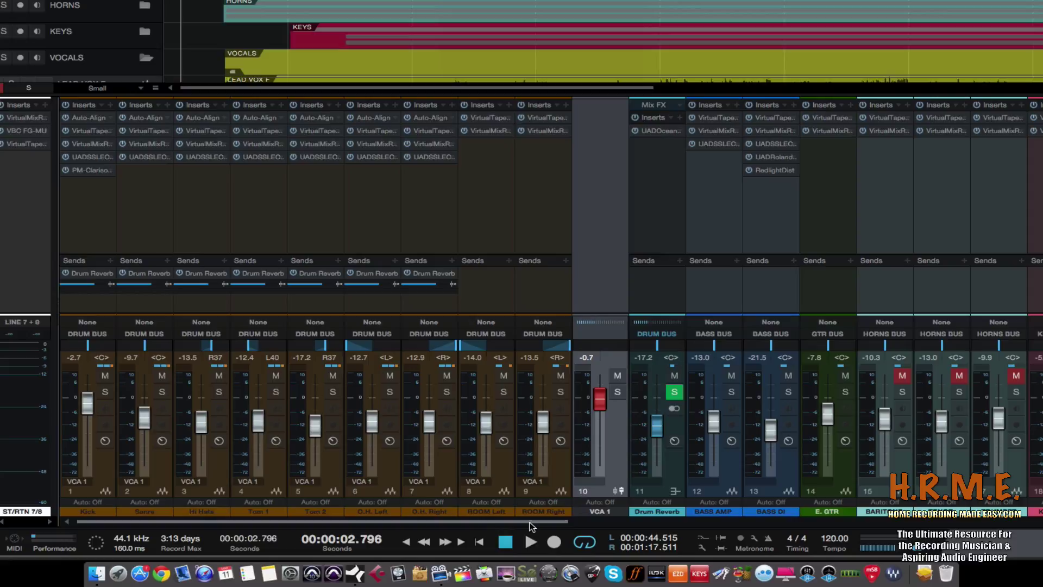
# Move the DRUM BUS channel next to the drum channels in the console
pyautogui.hscroll(10, 531, 526)
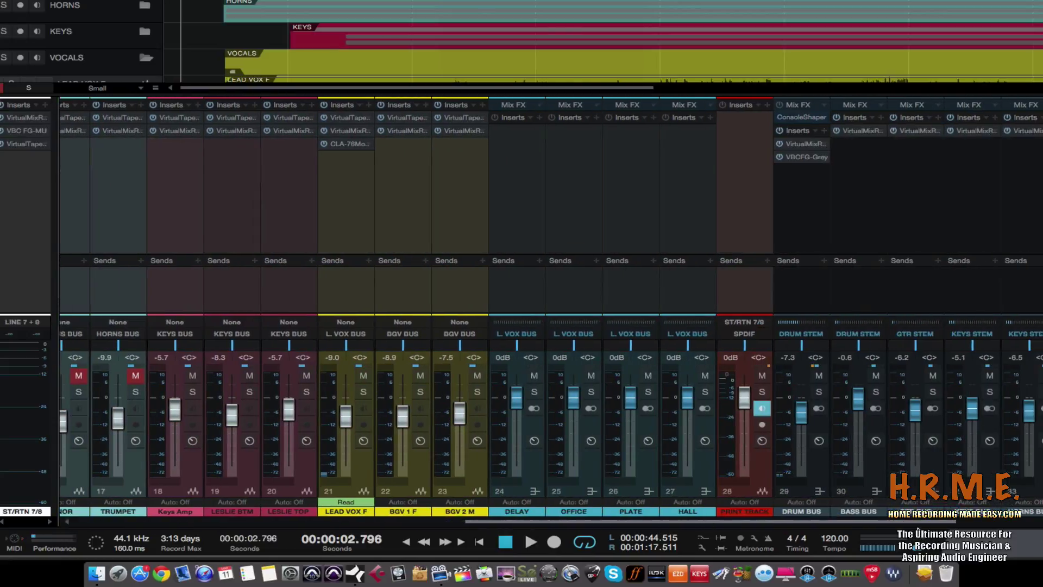
pyautogui.click(710, 485)
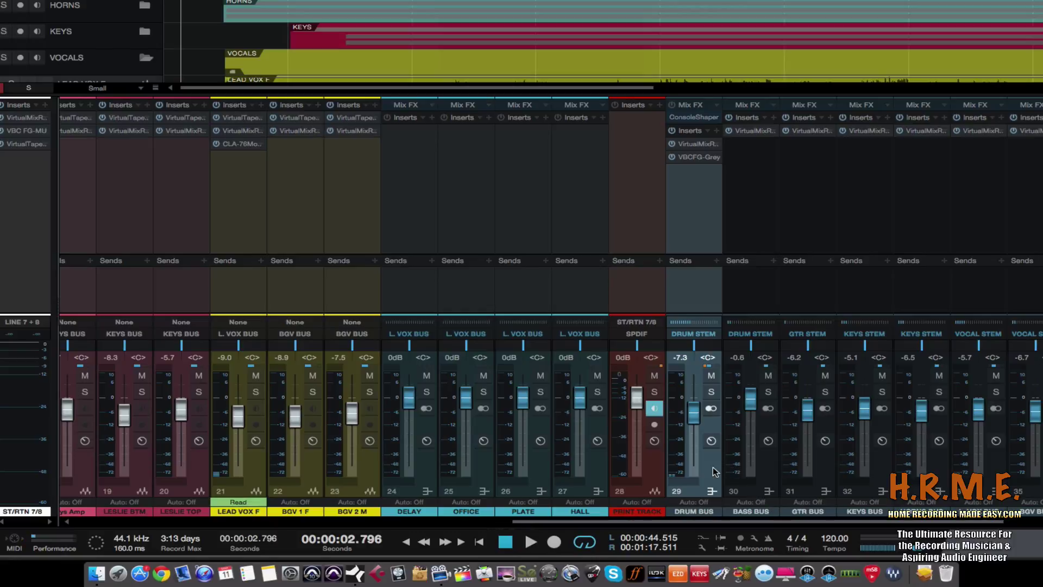
pyautogui.moveTo(705, 467); pyautogui.dragTo(177, 450)
# Raise the DRUM STEM bus fader from -7.3 to about -4.0 dB
pyautogui.hscroll(-7, 61, 456)
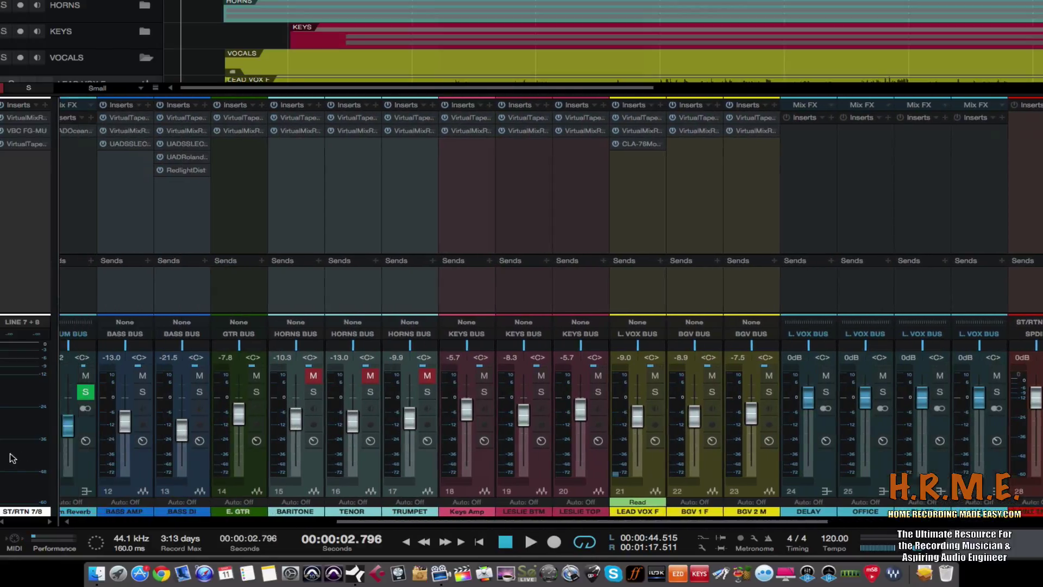
pyautogui.hscroll(-5, 12, 458)
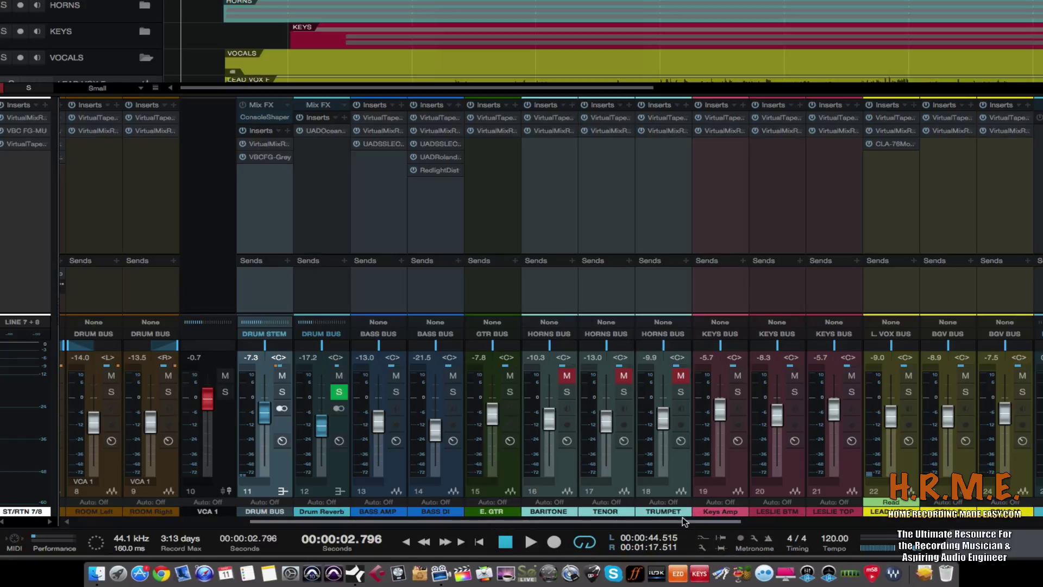
pyautogui.moveTo(678, 519); pyautogui.dragTo(506, 523)
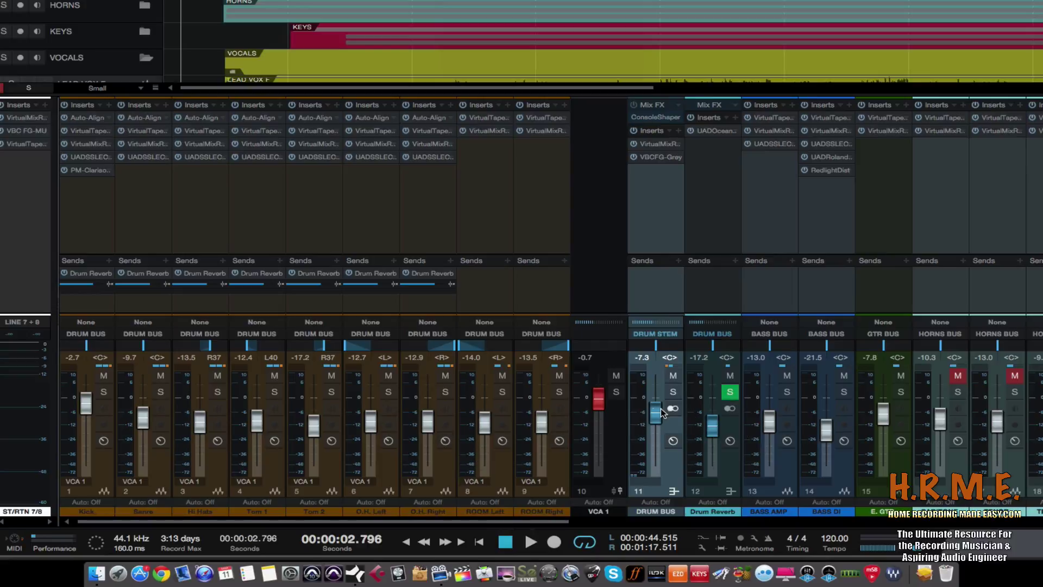
pyautogui.moveTo(658, 415); pyautogui.dragTo(657, 406)
# Select O.H. Left through ROOM Right and raise the drum group to +1.4
pyautogui.click(384, 479)
pyautogui.click(447, 480)
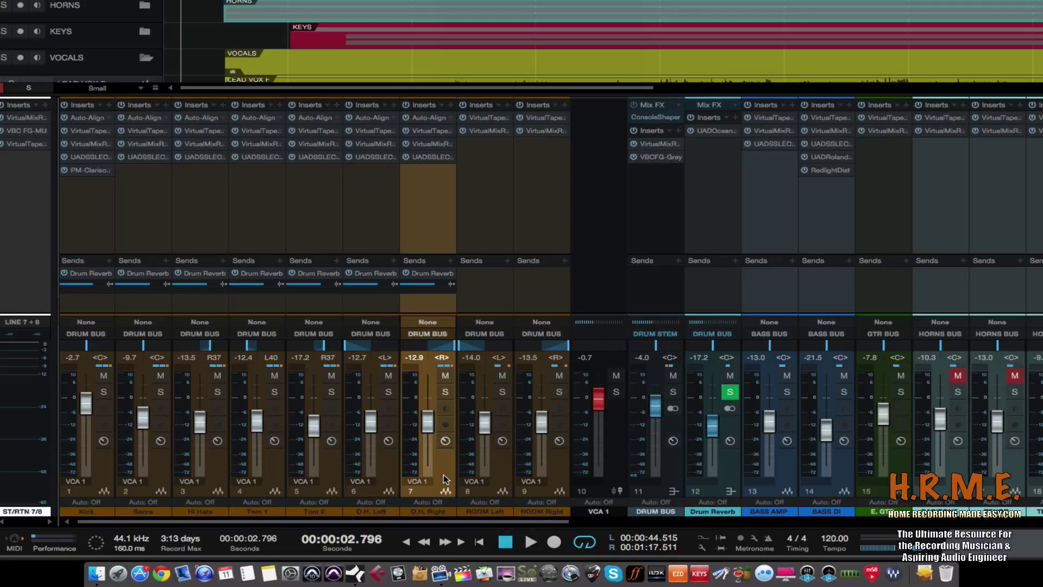
pyautogui.click(496, 478)
pyautogui.click(548, 478)
pyautogui.moveTo(599, 416); pyautogui.dragTo(596, 416)
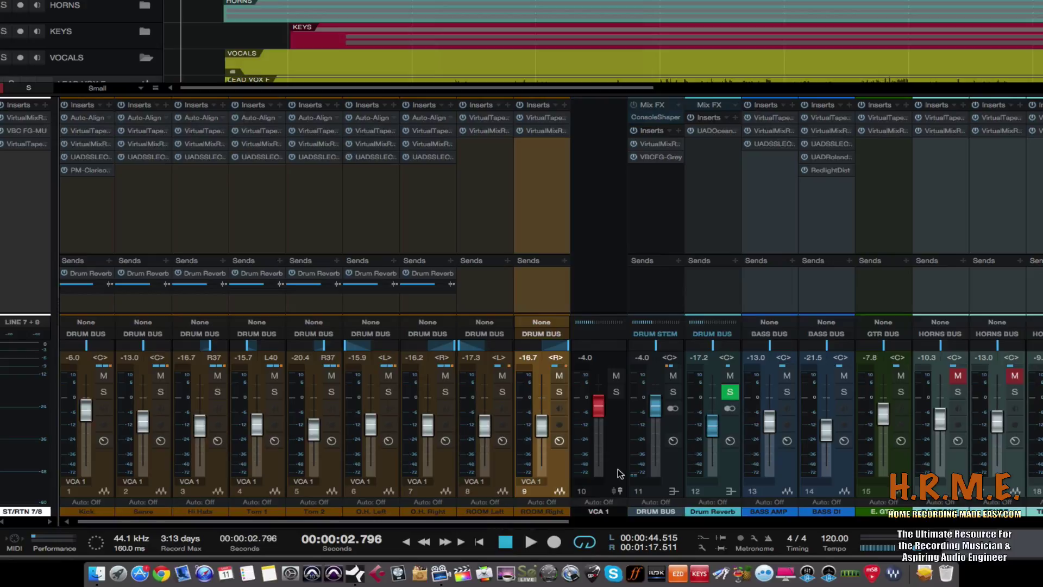
# Pull the VCA 1 fader down, taking all drum channels to silence
pyautogui.click(620, 473)
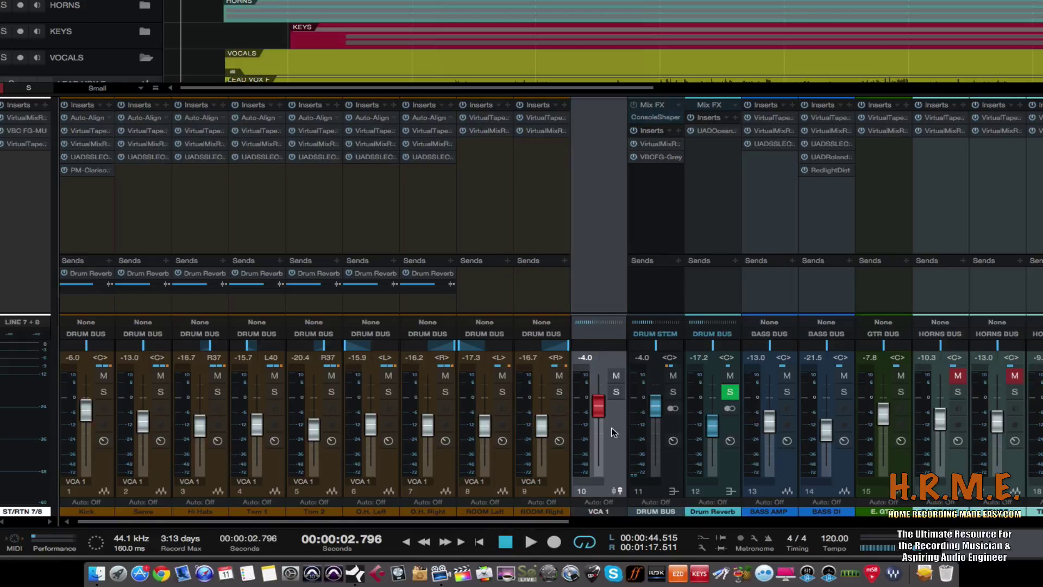
pyautogui.moveTo(600, 411); pyautogui.dragTo(596, 418)
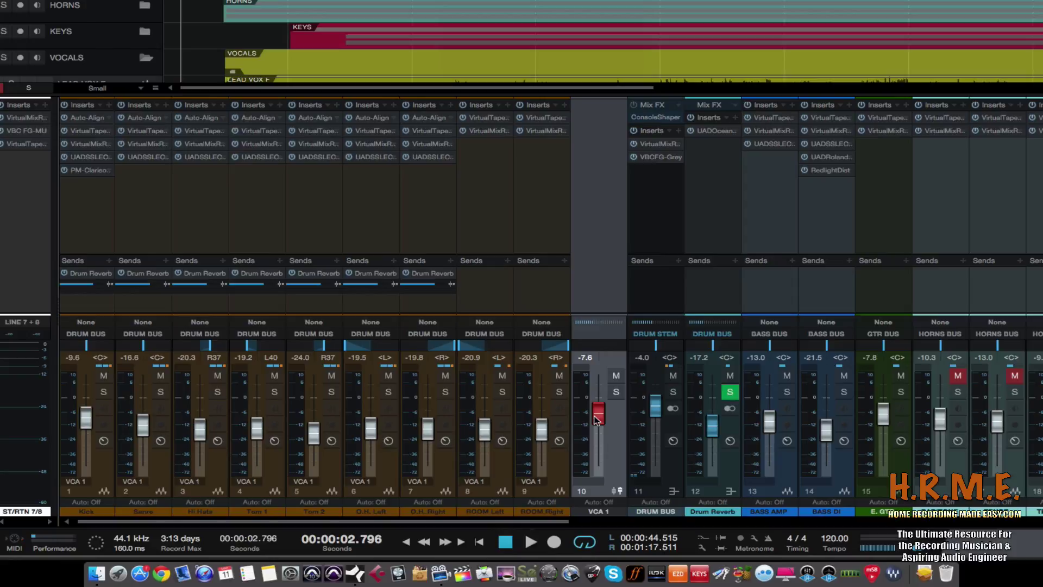
pyautogui.moveTo(596, 418)
pyautogui.mouseDown()
pyautogui.moveTo(585, 474)
pyautogui.moveTo(598, 383)
pyautogui.moveTo(597, 460)
pyautogui.moveTo(599, 392)
pyautogui.moveTo(597, 435)
pyautogui.mouseUp()
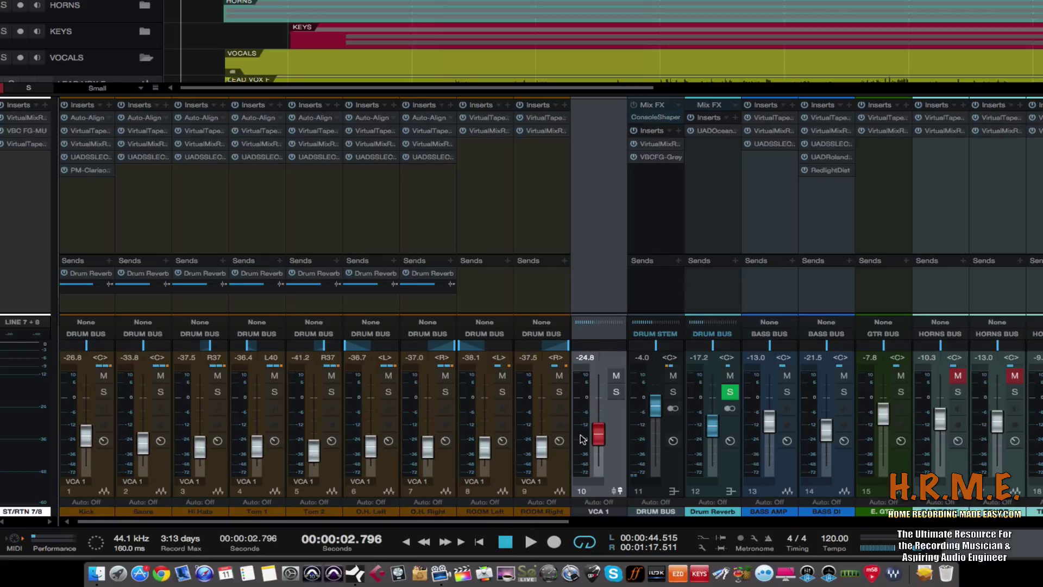
# Push the Kick up to +7.0 and bring VCA 1 back up to -9.3 dB
pyautogui.click(95, 481)
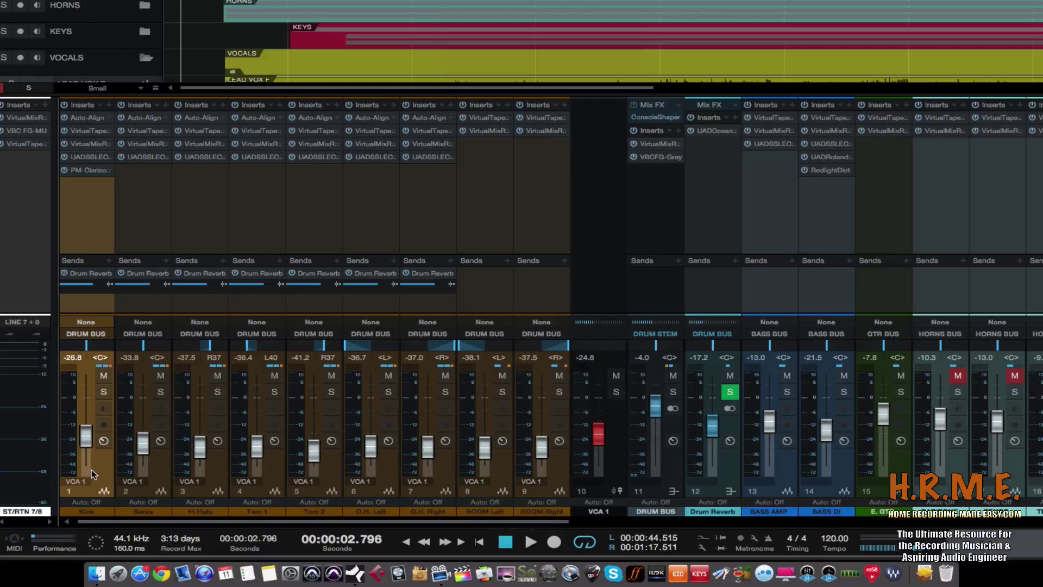
pyautogui.moveTo(86, 442); pyautogui.dragTo(85, 420)
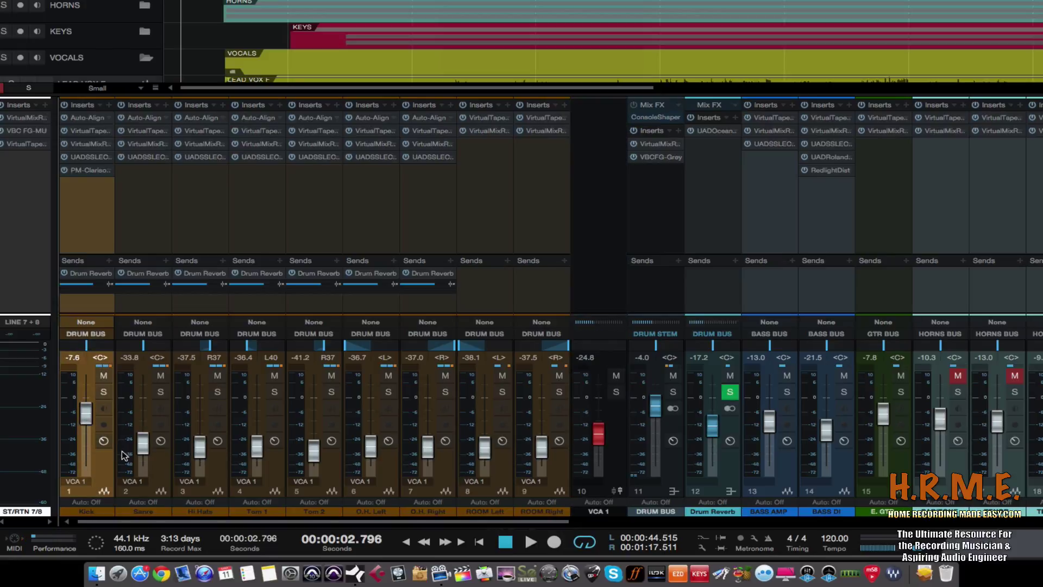
pyautogui.moveTo(141, 451); pyautogui.dragTo(200, 456)
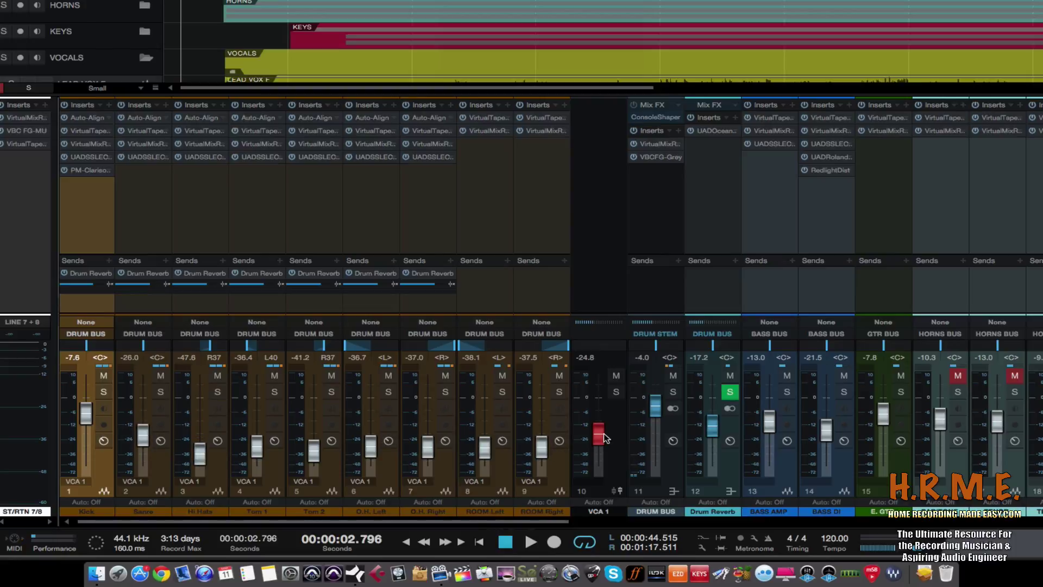
pyautogui.moveTo(606, 436)
pyautogui.mouseDown()
pyautogui.moveTo(605, 417)
pyautogui.moveTo(596, 437)
pyautogui.mouseUp()
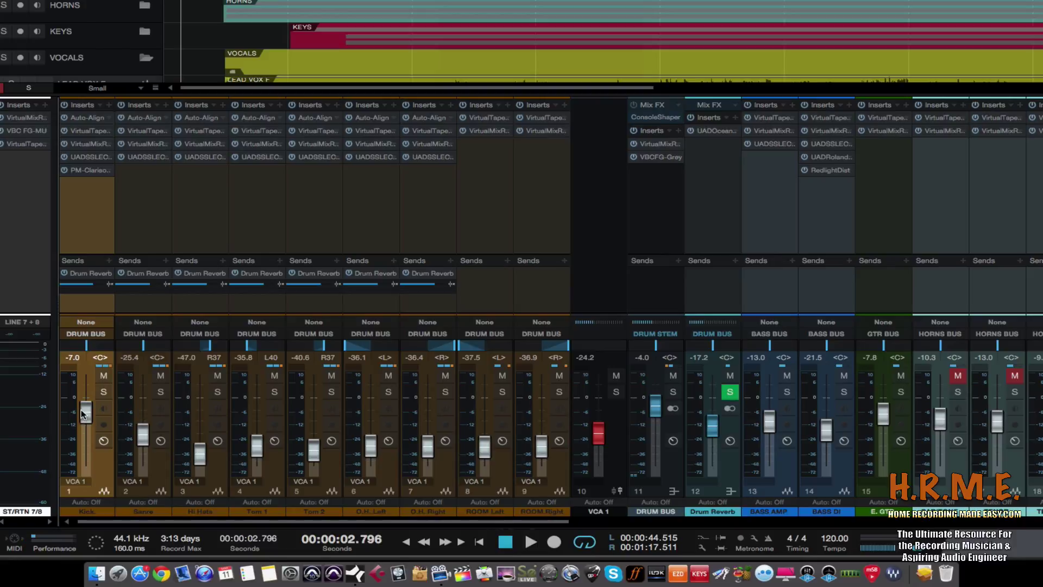
pyautogui.moveTo(85, 418); pyautogui.dragTo(84, 421)
pyautogui.moveTo(142, 437); pyautogui.dragTo(142, 435)
pyautogui.moveTo(599, 433); pyautogui.dragTo(598, 417)
# Lower the Kick from +7.0 to -9.0 dB and collapse the mixer's inserts and sends with F3
pyautogui.click(615, 461)
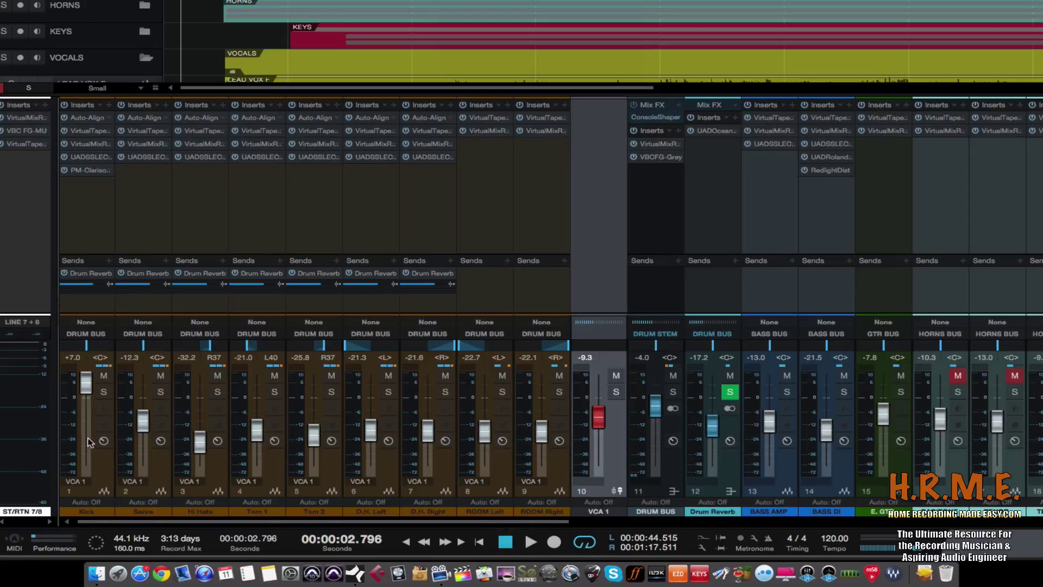
pyautogui.click(91, 473)
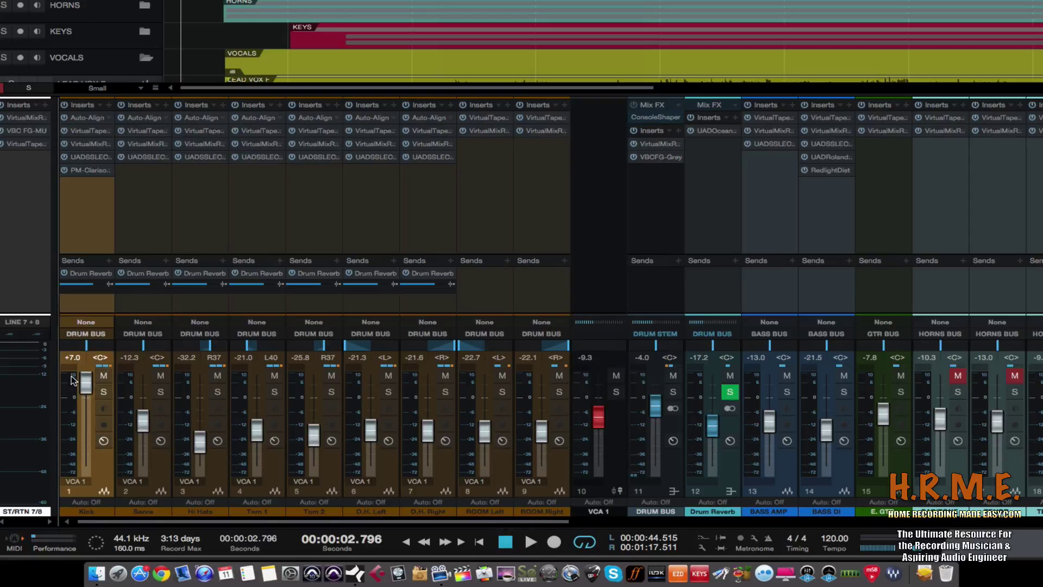
pyautogui.click(101, 377)
pyautogui.click(103, 376)
pyautogui.moveTo(87, 384); pyautogui.dragTo(79, 418)
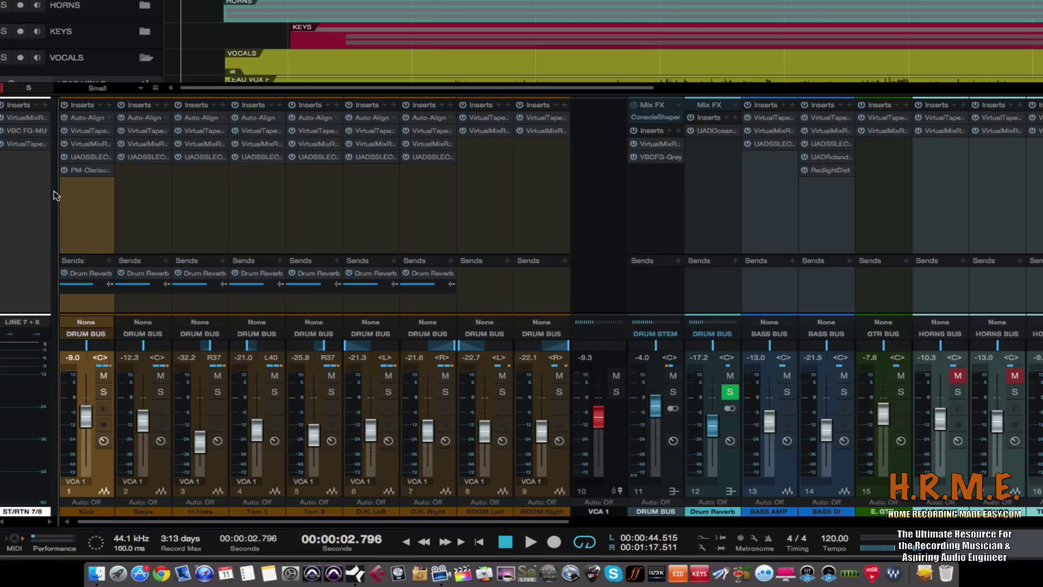
pyautogui.press('F3')
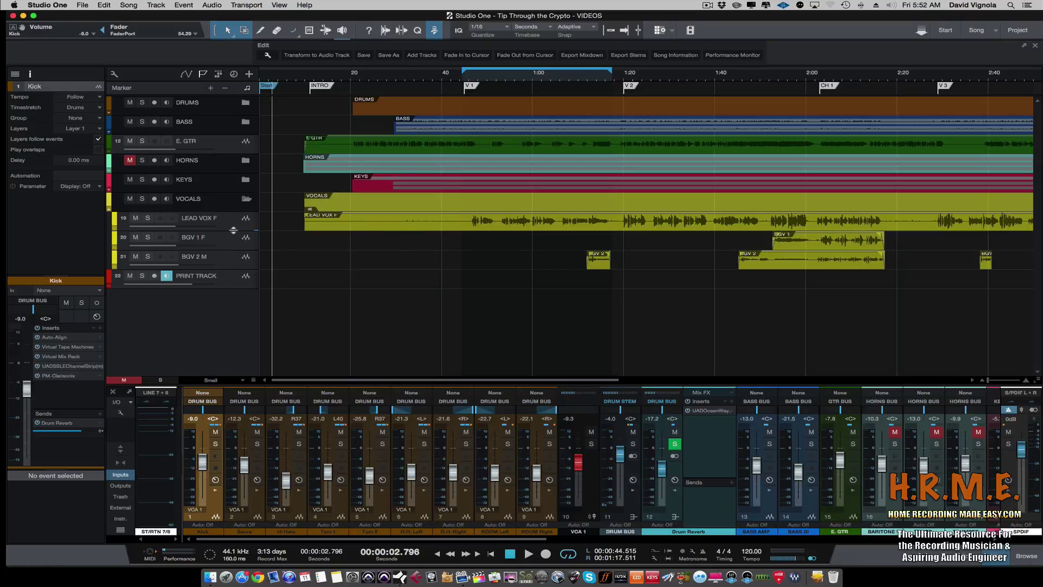
# Make the LEAD VOX F lane much taller and select its vocal event
pyautogui.moveTo(234, 228); pyautogui.dragTo(229, 288)
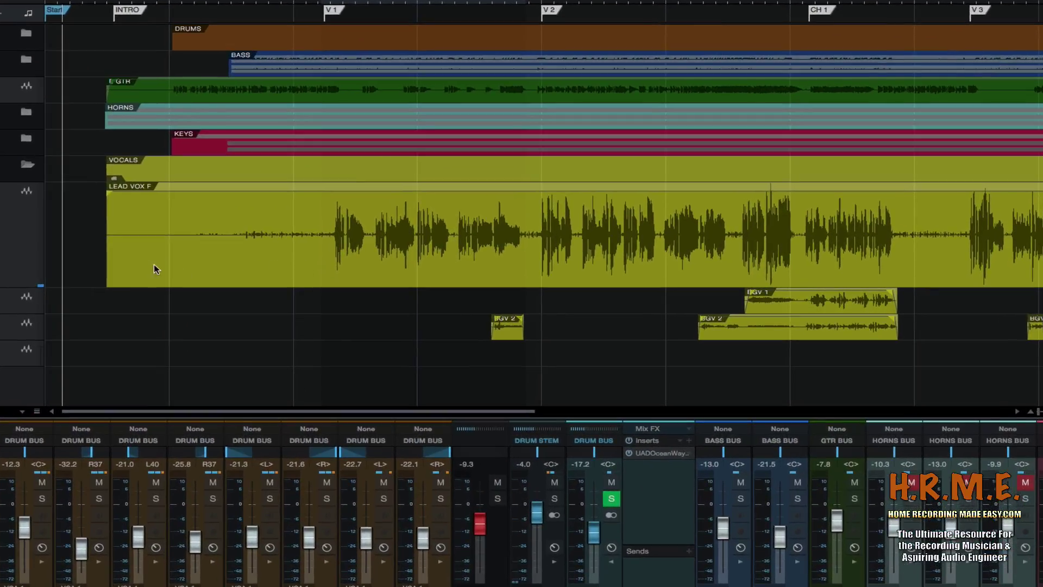
pyautogui.click(222, 266)
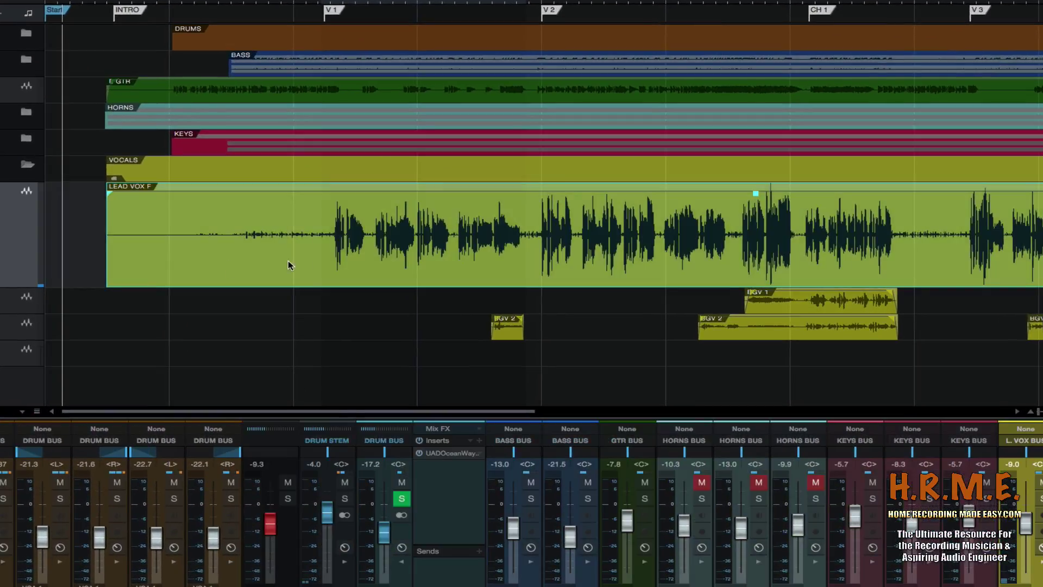
pyautogui.press('3')
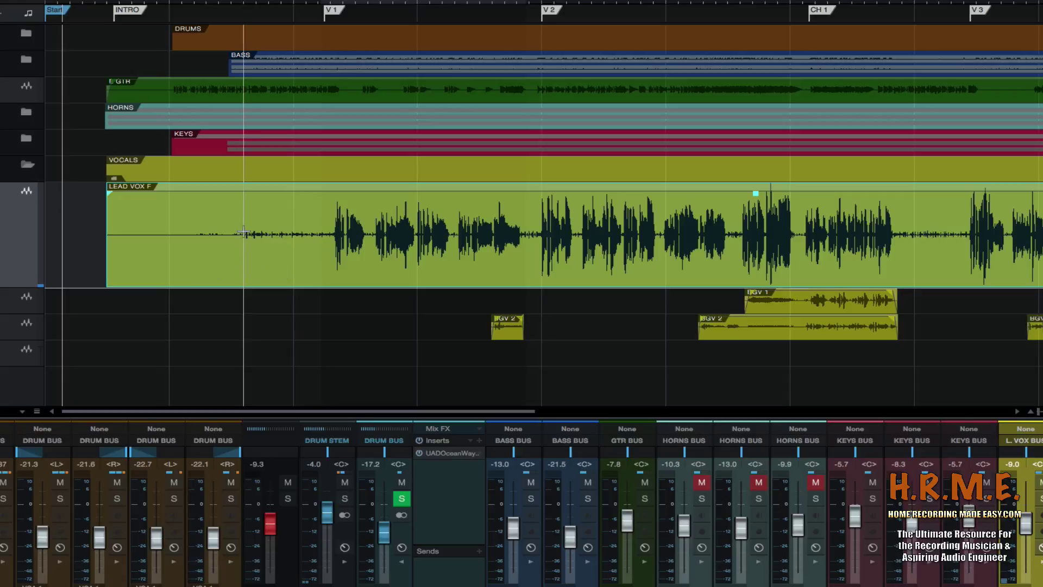
pyautogui.moveTo(242, 216); pyautogui.dragTo(389, 239)
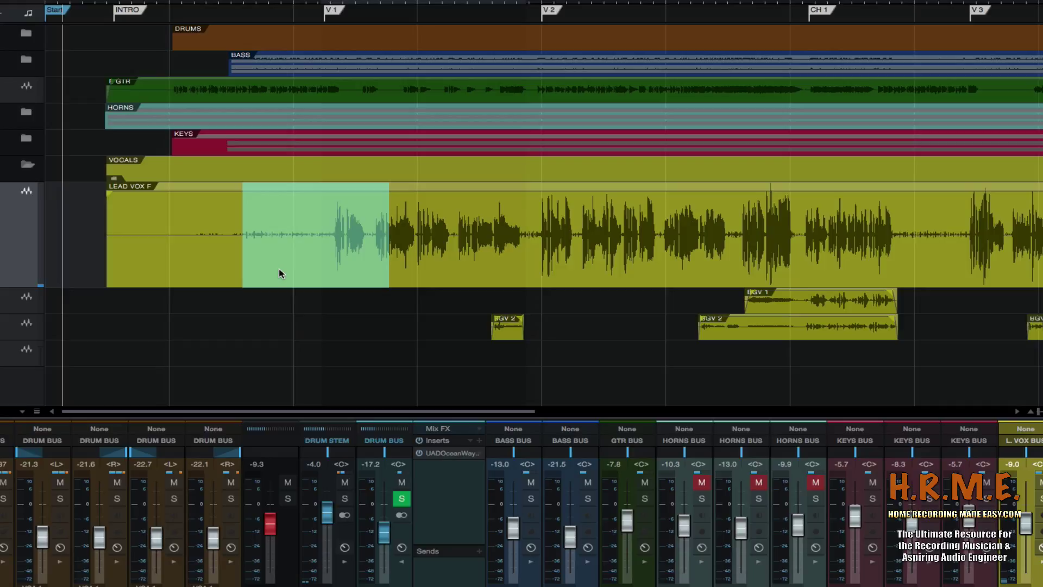
pyautogui.click(220, 268)
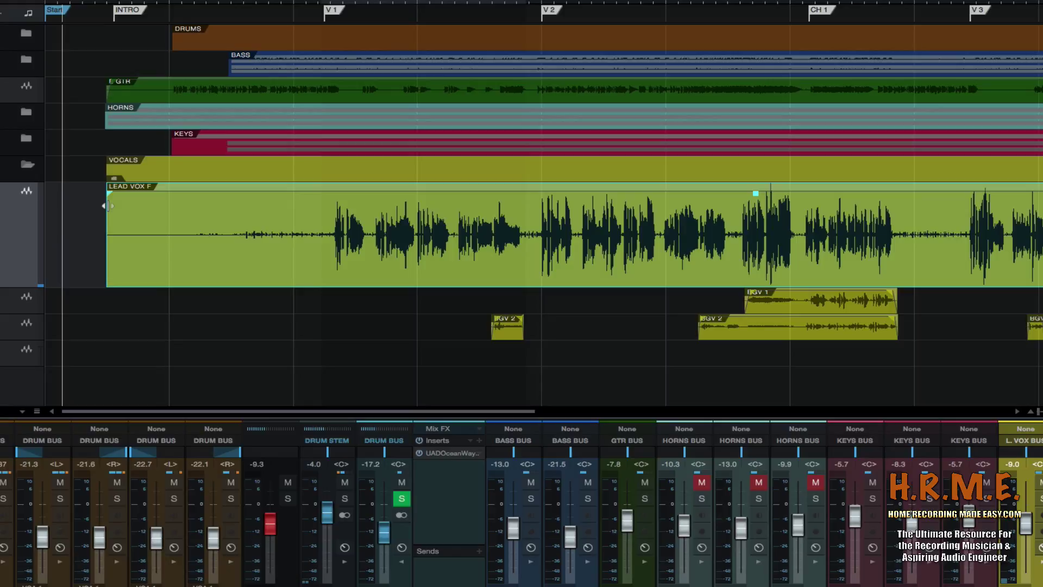
# Trim the start of the LEAD VOX F event to 0:00:10.000
pyautogui.moveTo(106, 206)
pyautogui.mouseDown()
pyautogui.moveTo(180, 209)
pyautogui.moveTo(95, 214)
pyautogui.moveTo(112, 212)
pyautogui.moveTo(106, 199)
pyautogui.moveTo(118, 193)
pyautogui.mouseUp()
pyautogui.click(112, 195)
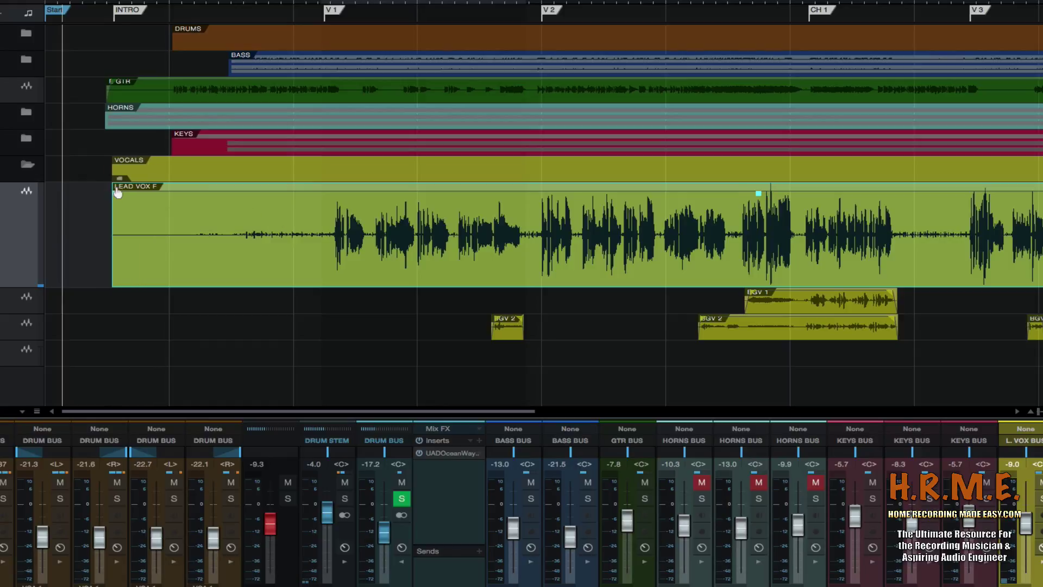
pyautogui.press('space')
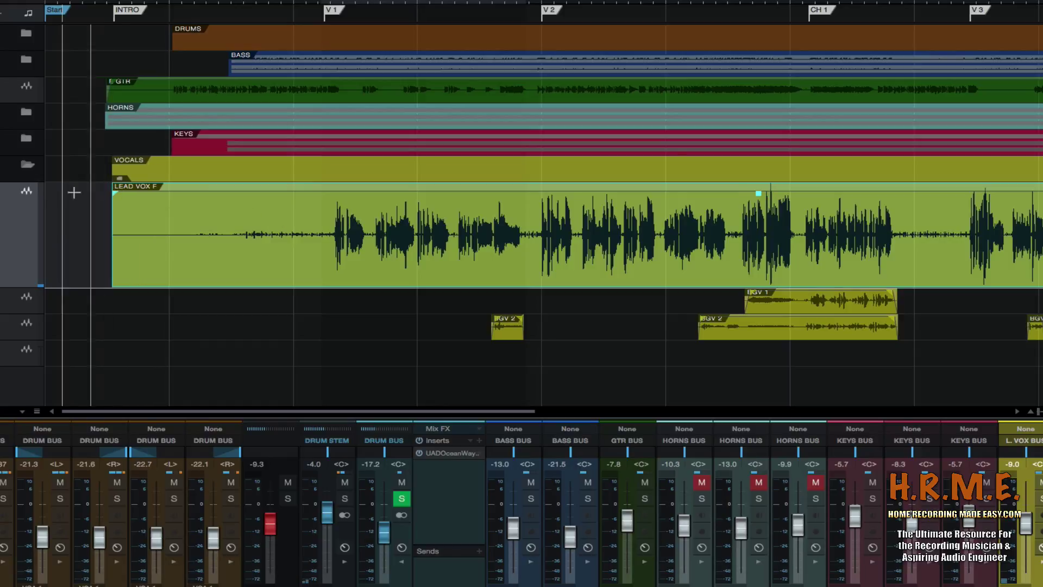
pyautogui.moveTo(112, 195)
pyautogui.mouseDown()
pyautogui.moveTo(132, 195)
pyautogui.moveTo(107, 197)
pyautogui.mouseUp()
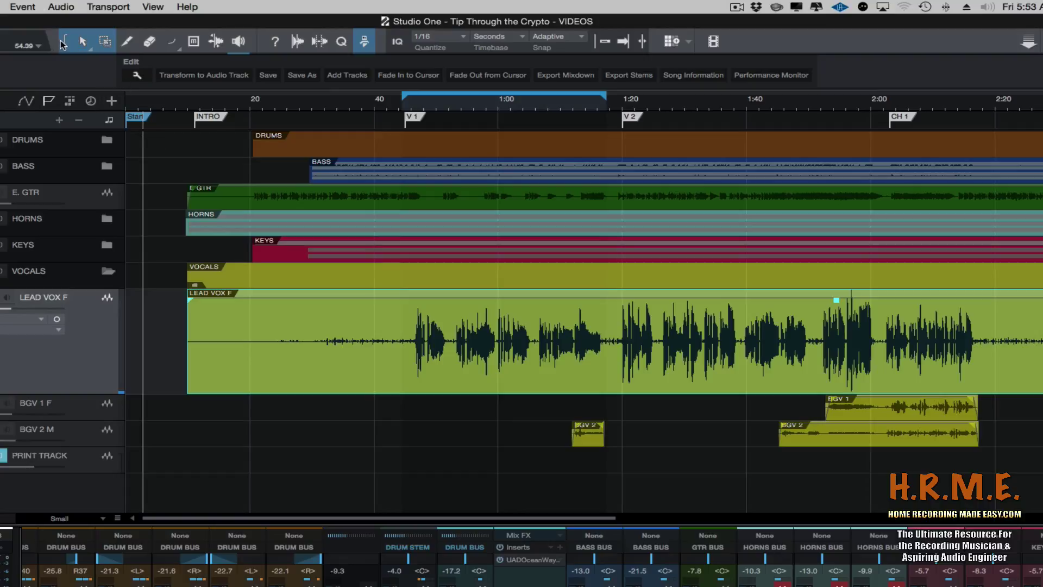
# Make the Range tool the Arrow tool's alternate, then shrink the LEAD VOX F lane back down
pyautogui.click(87, 48)
pyautogui.click(61, 45)
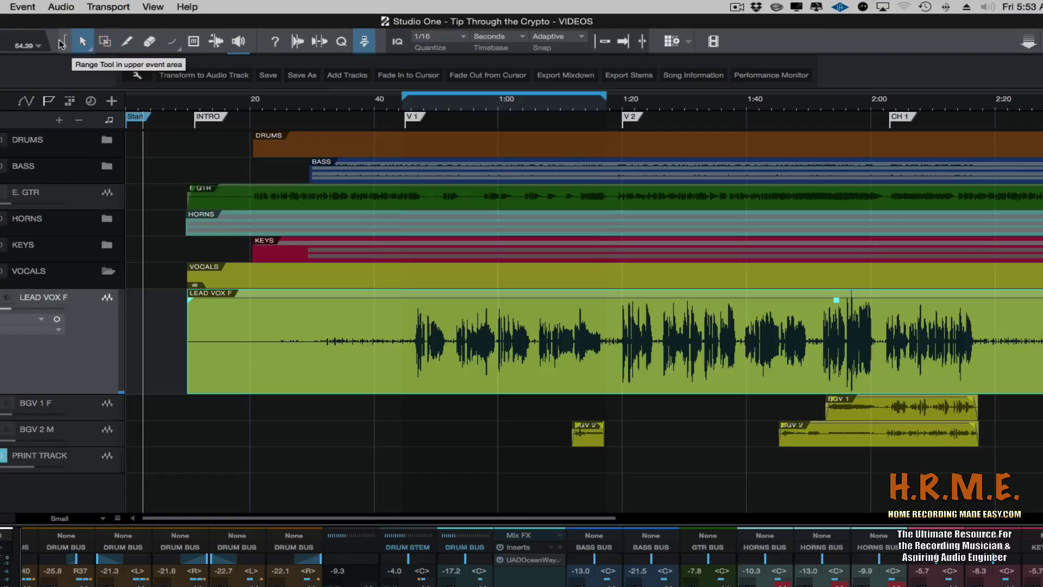
pyautogui.click(64, 42)
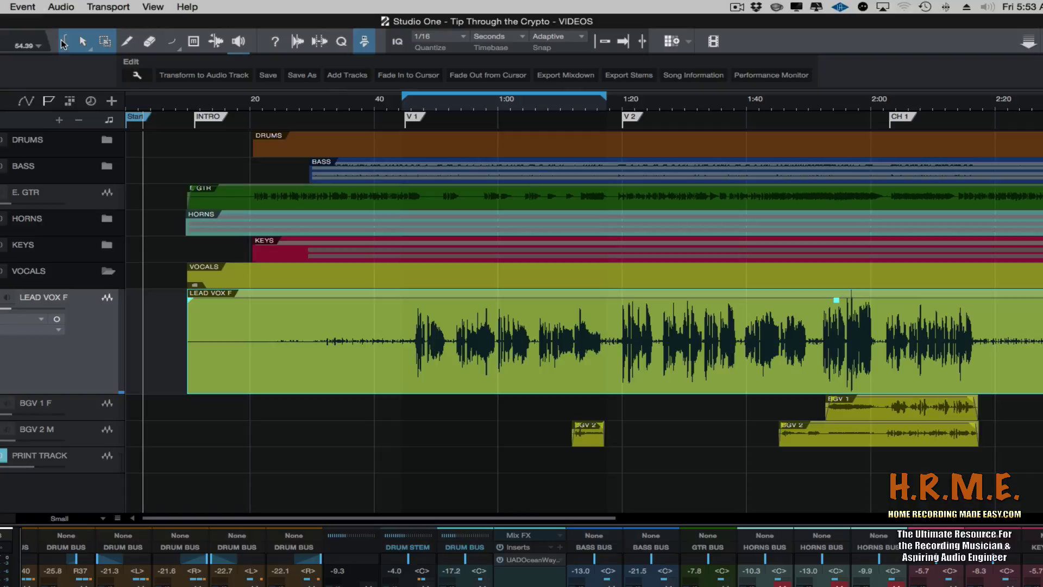
pyautogui.click(82, 48)
pyautogui.click(62, 75)
pyautogui.press('3')
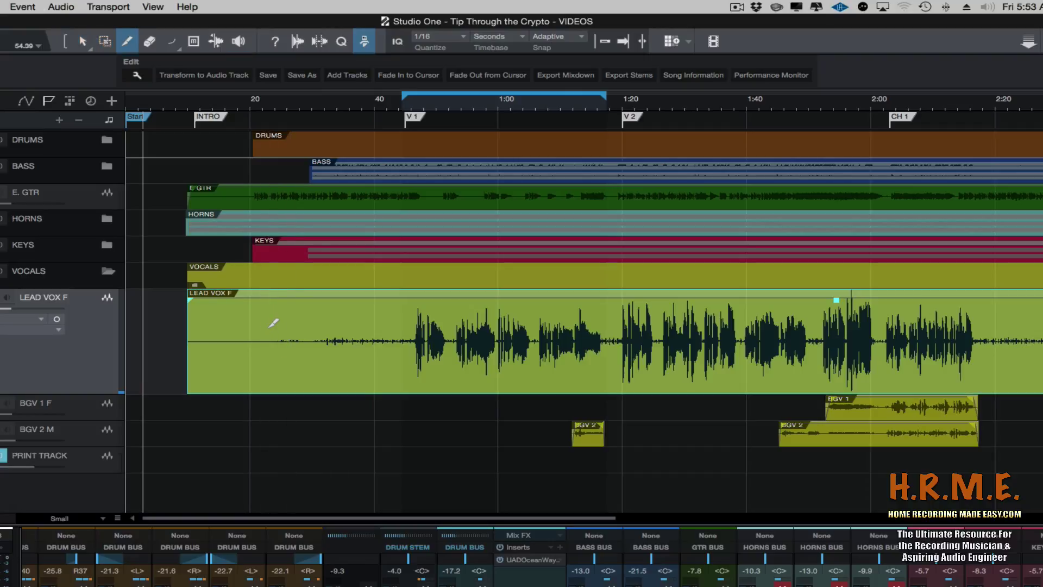
pyautogui.press('1')
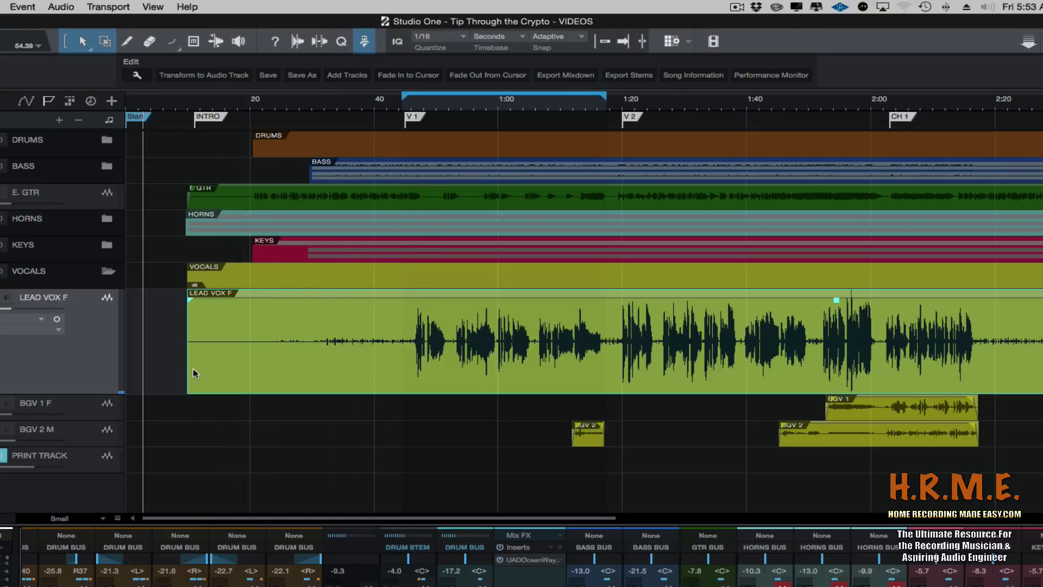
pyautogui.moveTo(103, 394); pyautogui.dragTo(106, 343)
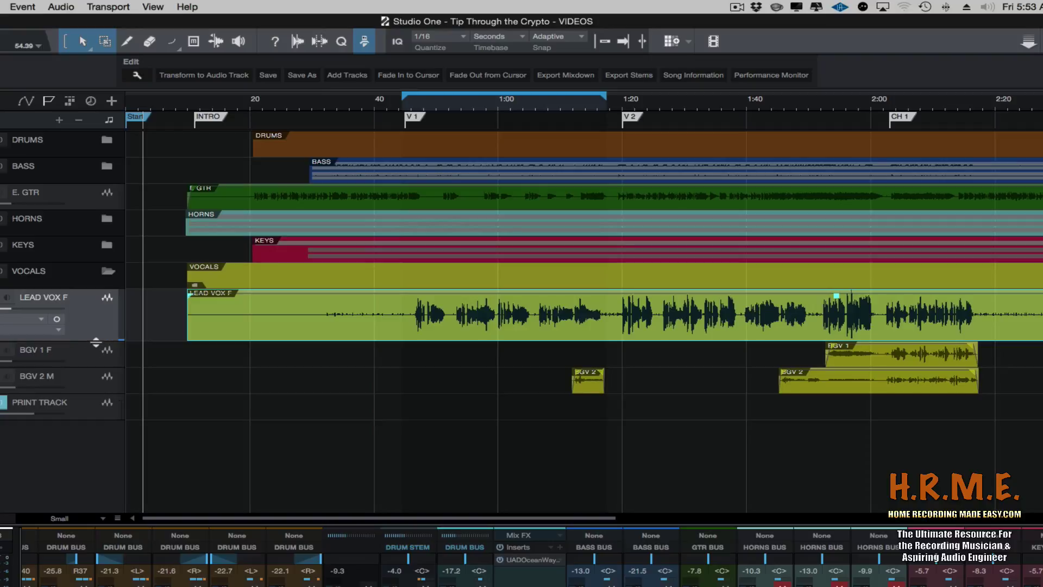
# Show LEAD VOX F's Volume and Pan automation lanes, enlarge Volume, and zoom in on the first verse
pyautogui.moveTo(96, 344)
pyautogui.mouseDown()
pyautogui.moveTo(93, 372)
pyautogui.moveTo(93, 355)
pyautogui.mouseUp()
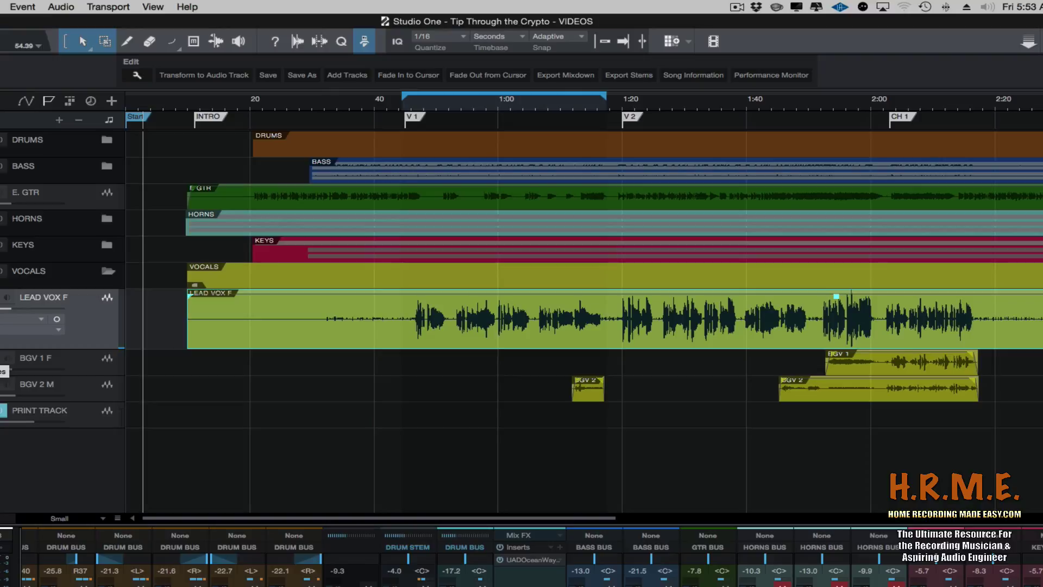
pyautogui.press('a')
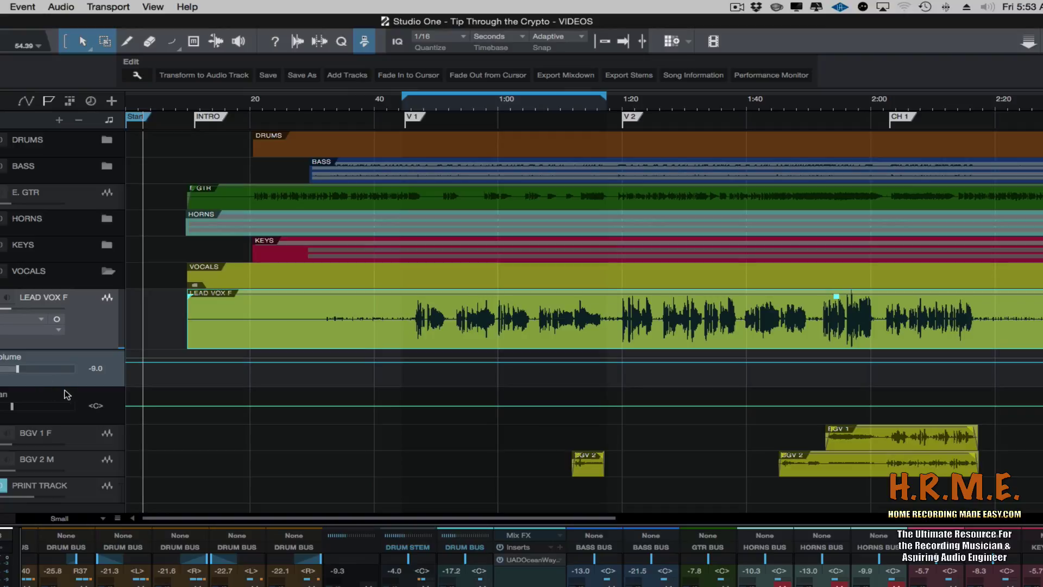
pyautogui.moveTo(69, 391); pyautogui.dragTo(70, 430)
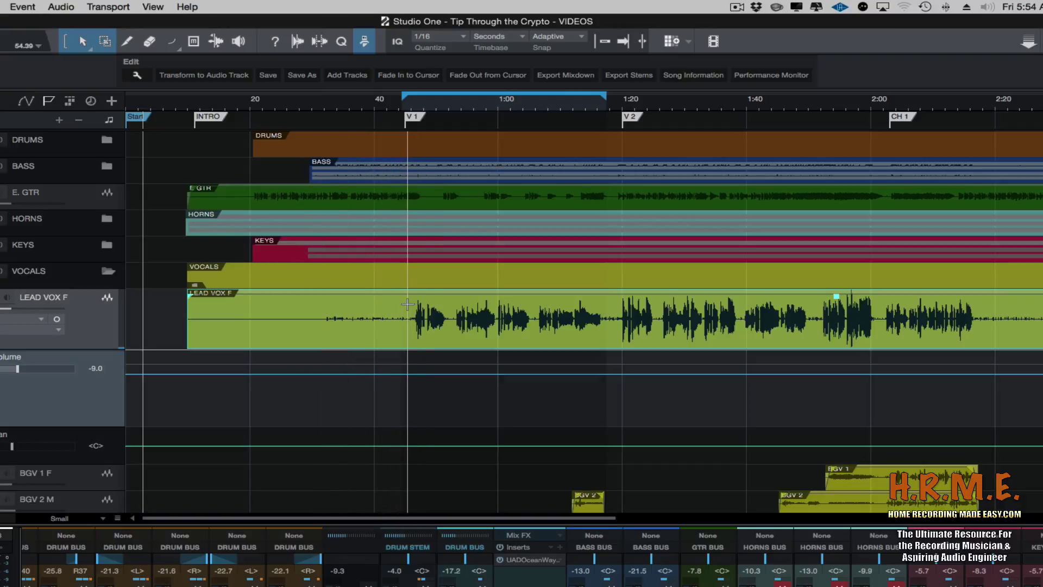
pyautogui.press('e')
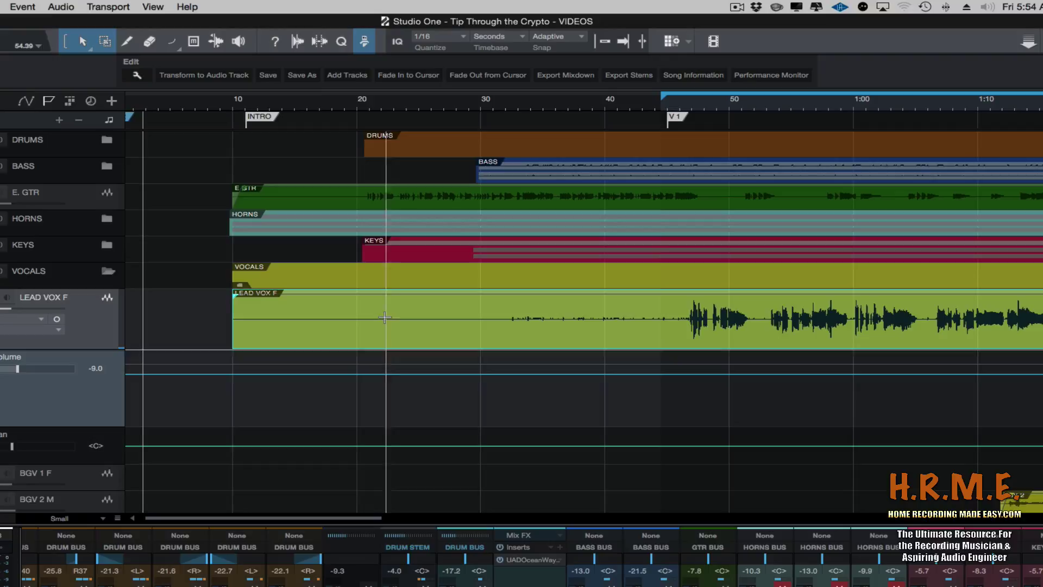
pyautogui.hscroll(5, 389, 301)
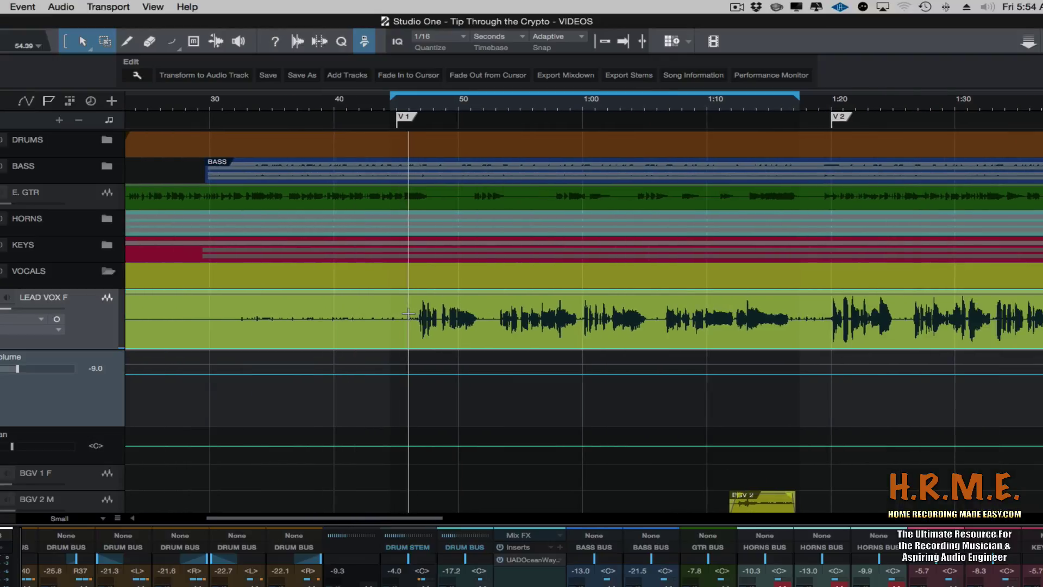
# Select the LEAD VOX F vocal phrase around 46–52 seconds and dip its volume to -13.8 dB
pyautogui.moveTo(408, 314); pyautogui.dragTo(479, 316)
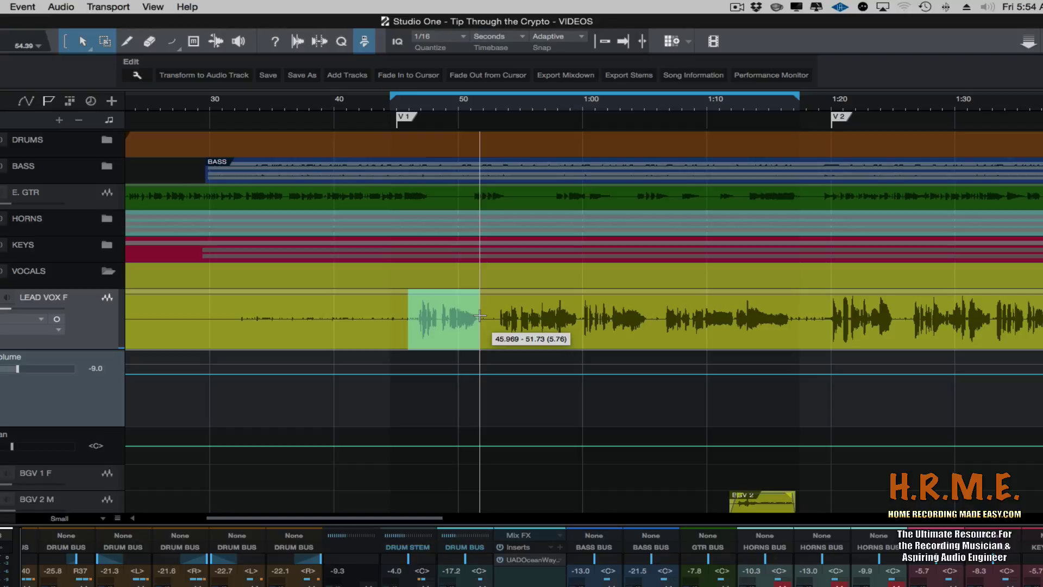
pyautogui.moveTo(480, 316); pyautogui.dragTo(479, 315)
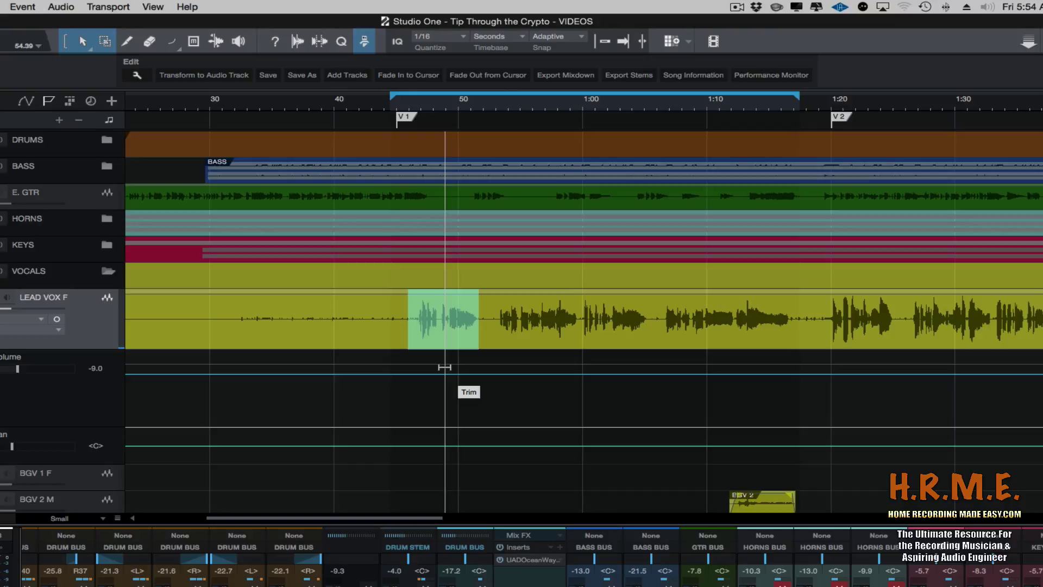
pyautogui.moveTo(445, 367); pyautogui.dragTo(443, 382)
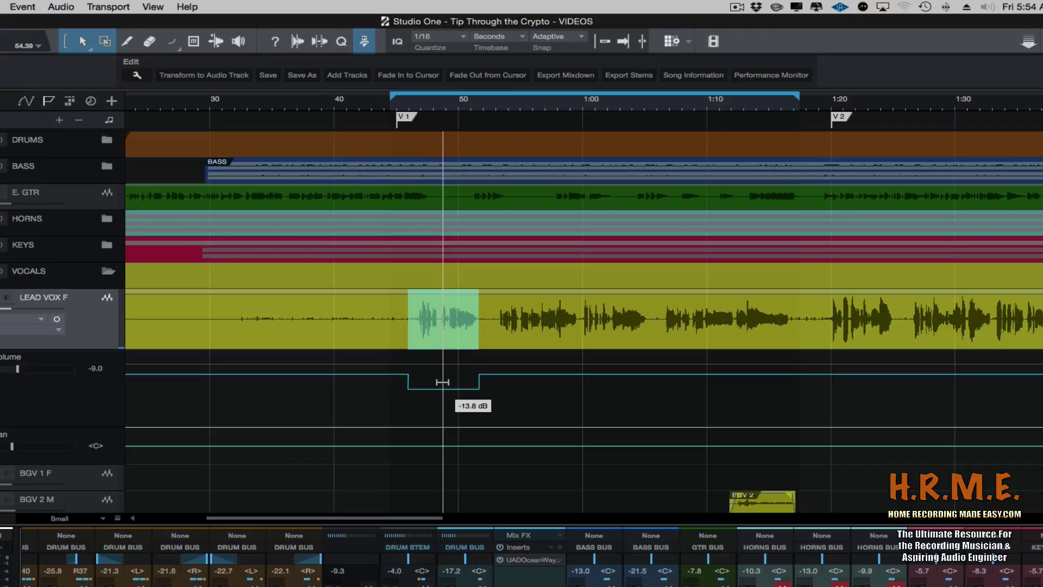
pyautogui.moveTo(443, 382); pyautogui.dragTo(443, 382)
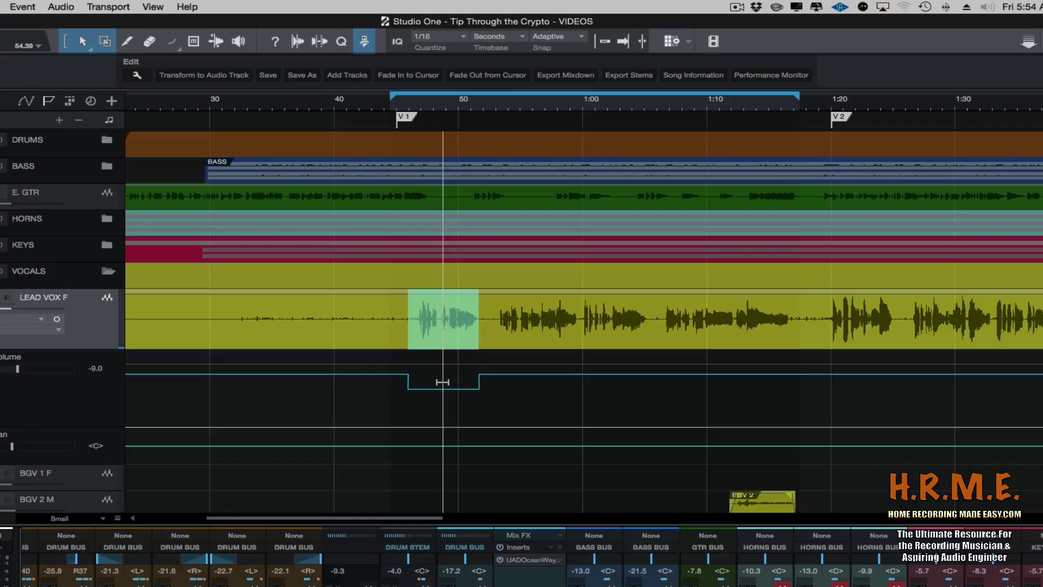
# Select two later vocal phrases and dip the Volume automation under each one
pyautogui.click(580, 312)
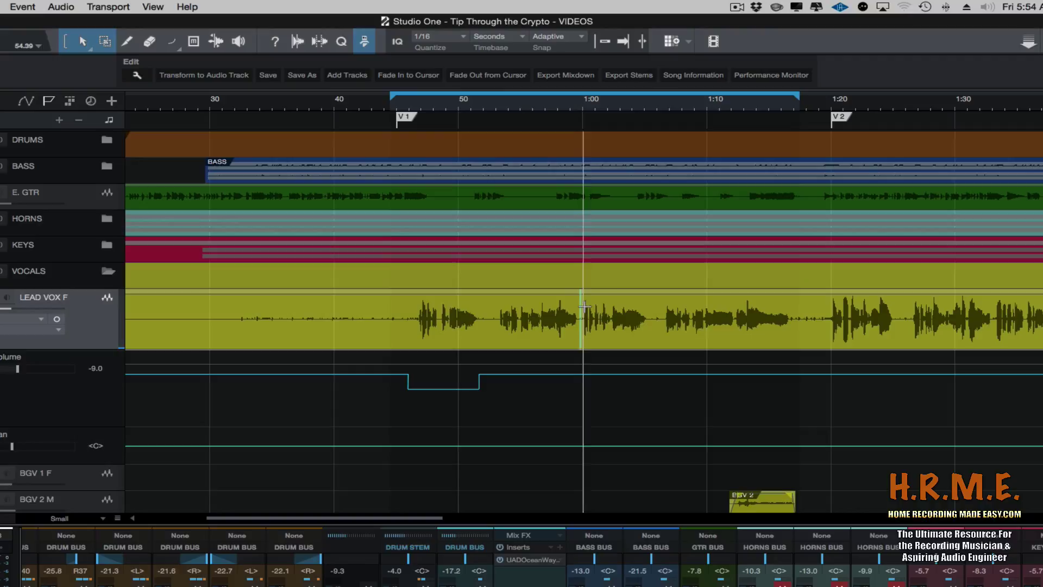
pyautogui.moveTo(583, 307); pyautogui.dragTo(643, 320)
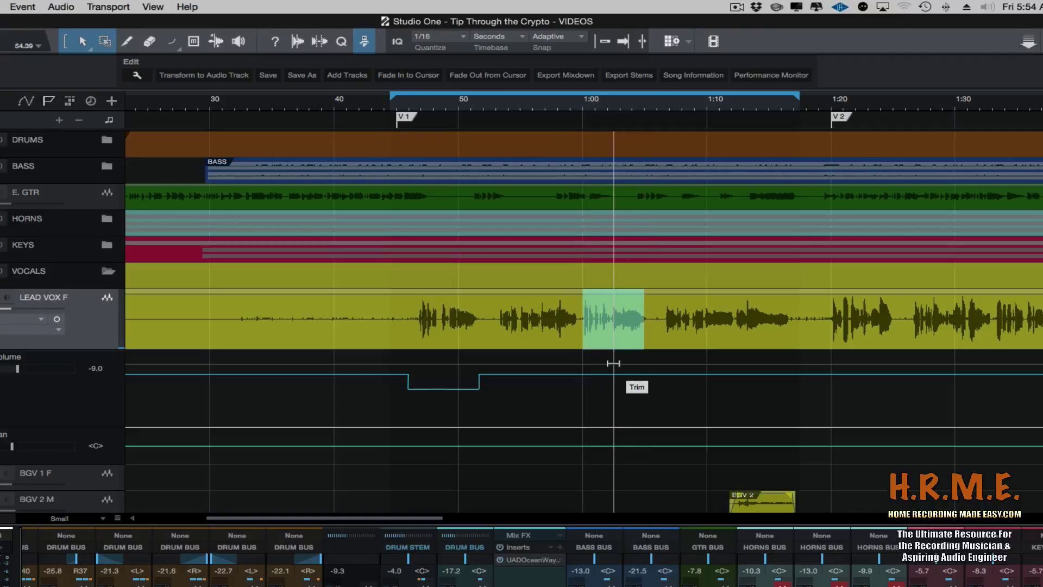
pyautogui.moveTo(610, 361); pyautogui.dragTo(613, 379)
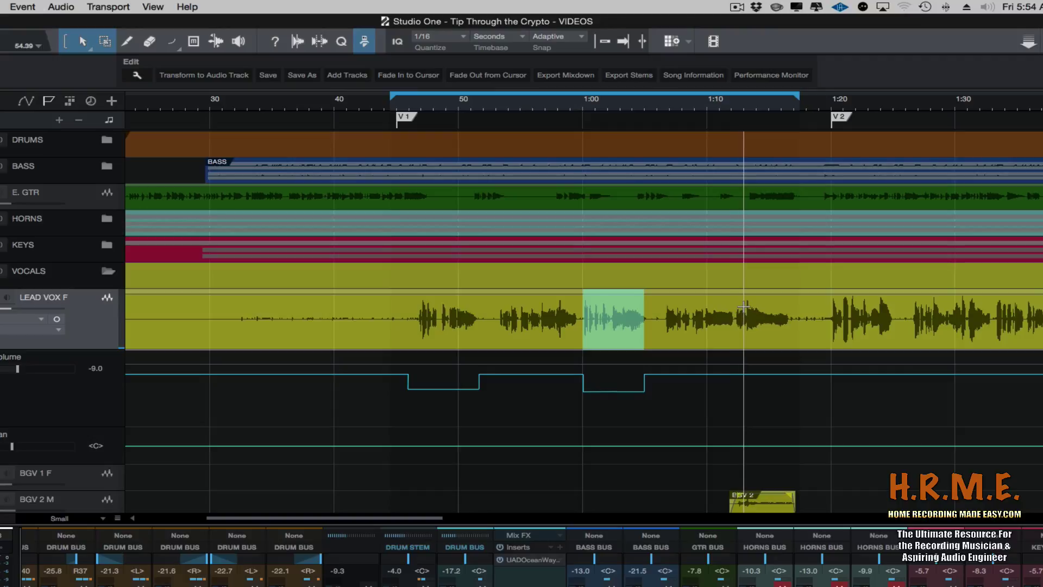
pyautogui.moveTo(747, 307); pyautogui.dragTo(805, 318)
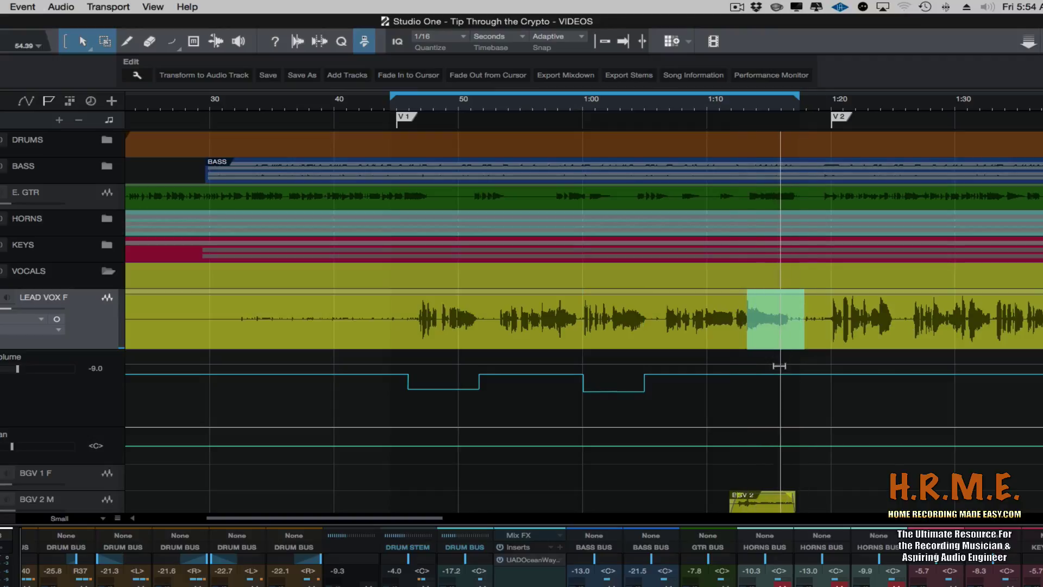
pyautogui.moveTo(774, 363); pyautogui.dragTo(770, 383)
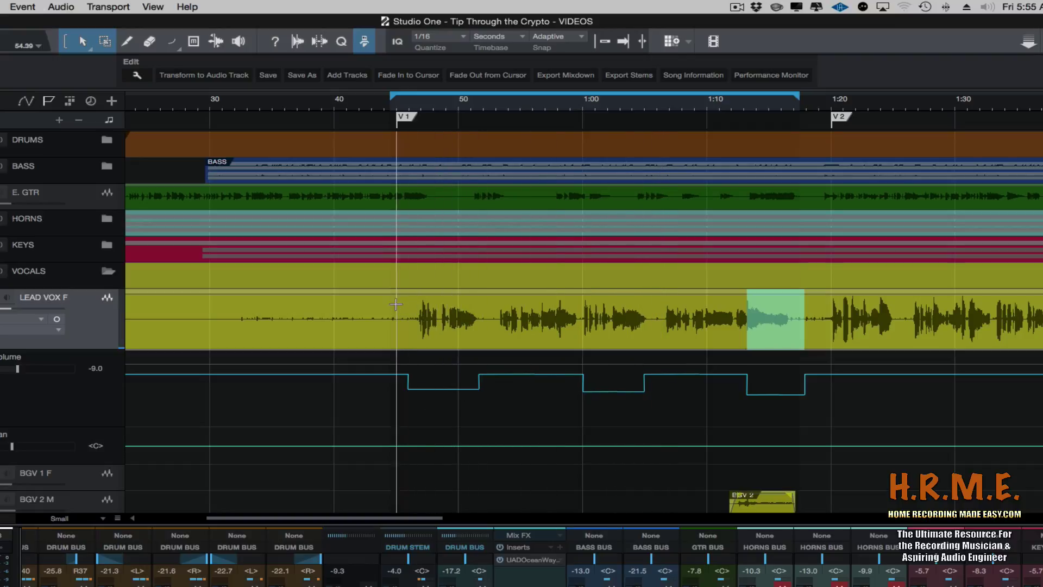
# Select the automation from 0:48 to 1:20, undo the dips until flat, and collapse VOCALS
pyautogui.moveTo(394, 379); pyautogui.dragTo(839, 391)
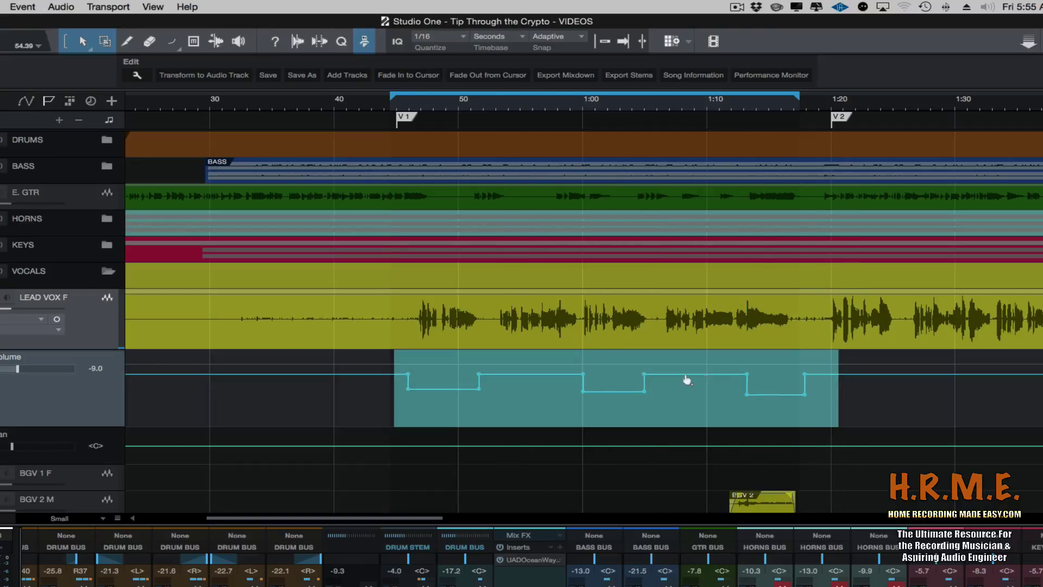
pyautogui.moveTo(681, 364); pyautogui.dragTo(674, 371)
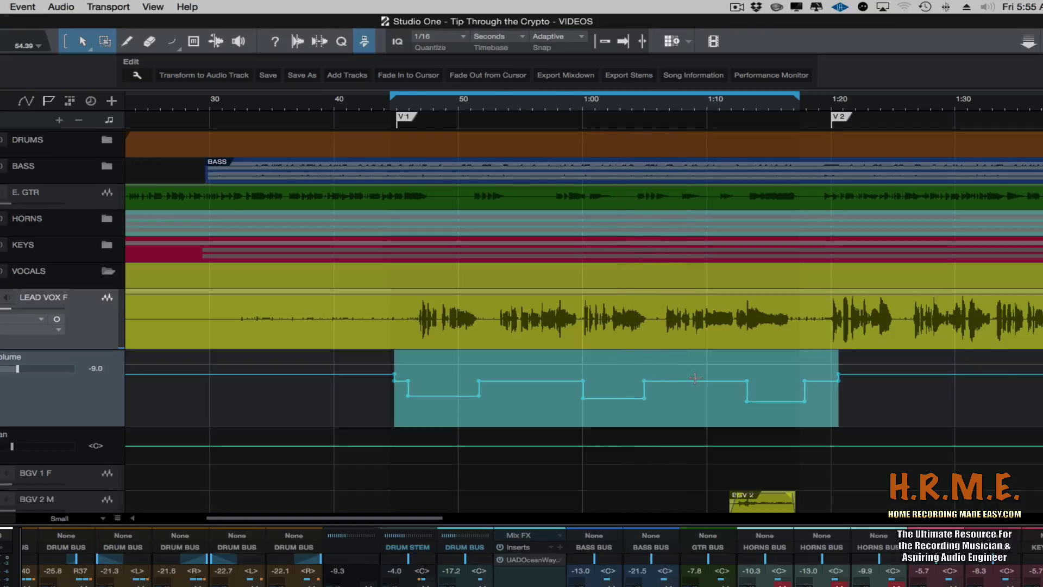
pyautogui.moveTo(687, 361); pyautogui.dragTo(687, 351)
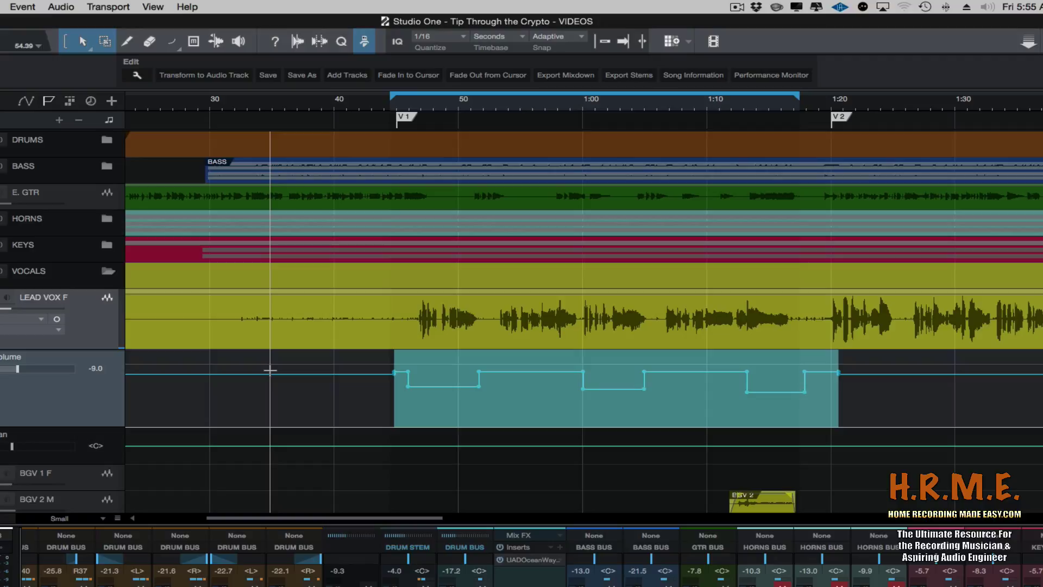
pyautogui.press('super+z')
pyautogui.press('super+z')
pyautogui.press('super+z')
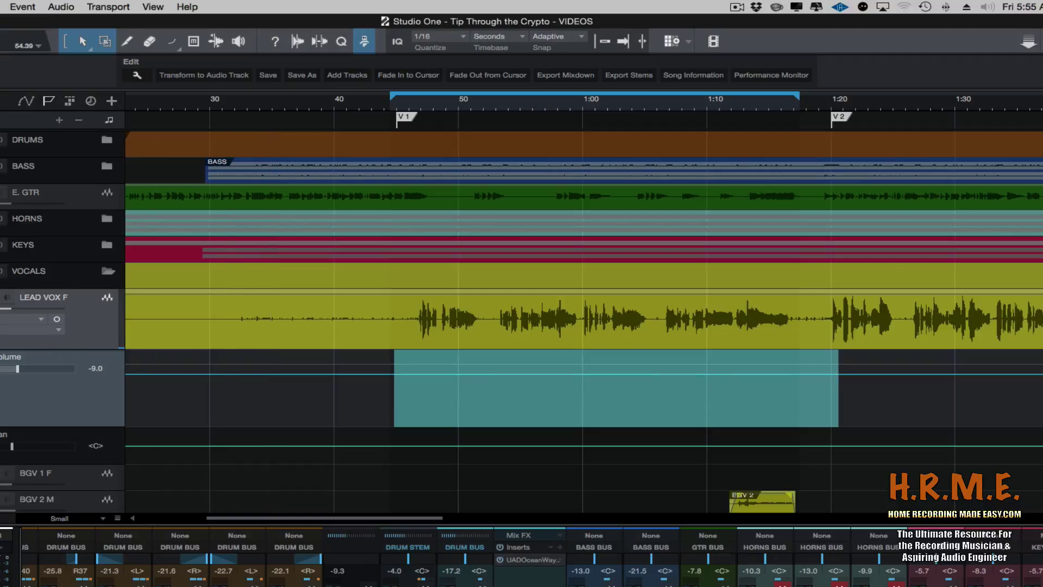
pyautogui.click(2, 270)
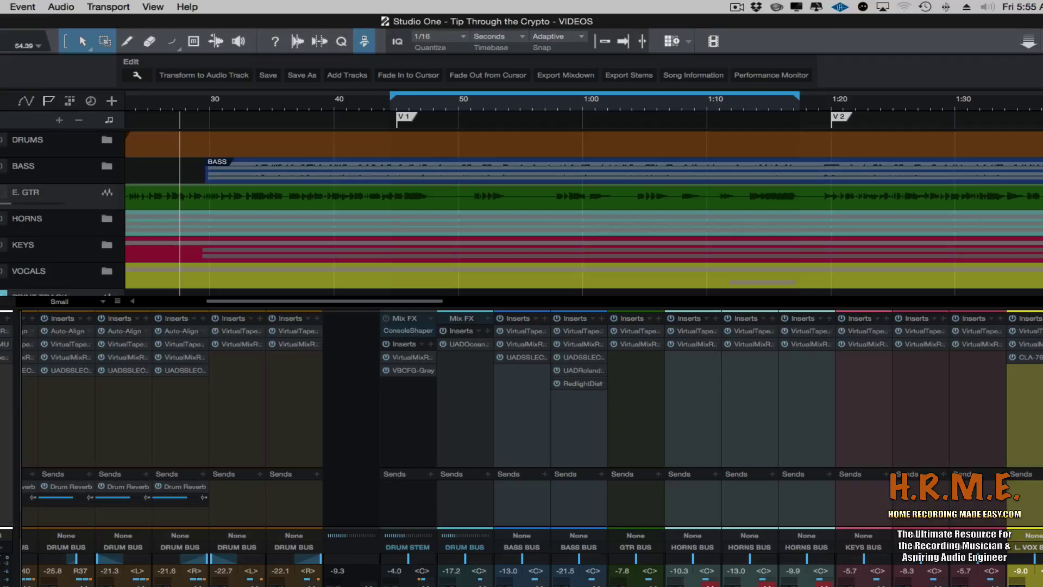
# Enlarge the mixer, load Console Shaper into the BGV BUS Mix FX slot, and move its window aside
pyautogui.hscroll(15, 533, 448)
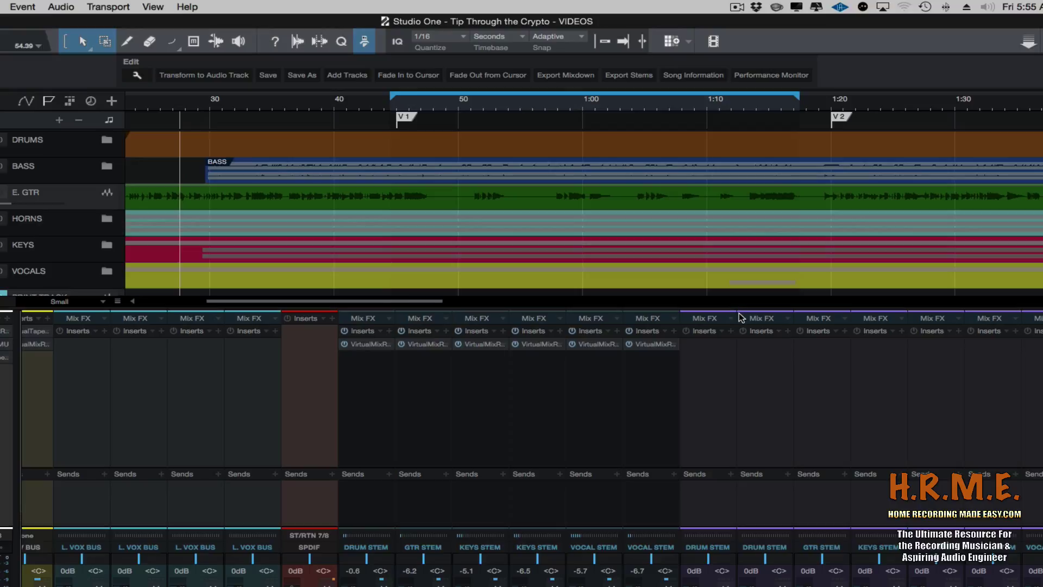
pyautogui.moveTo(737, 310); pyautogui.dragTo(737, 290)
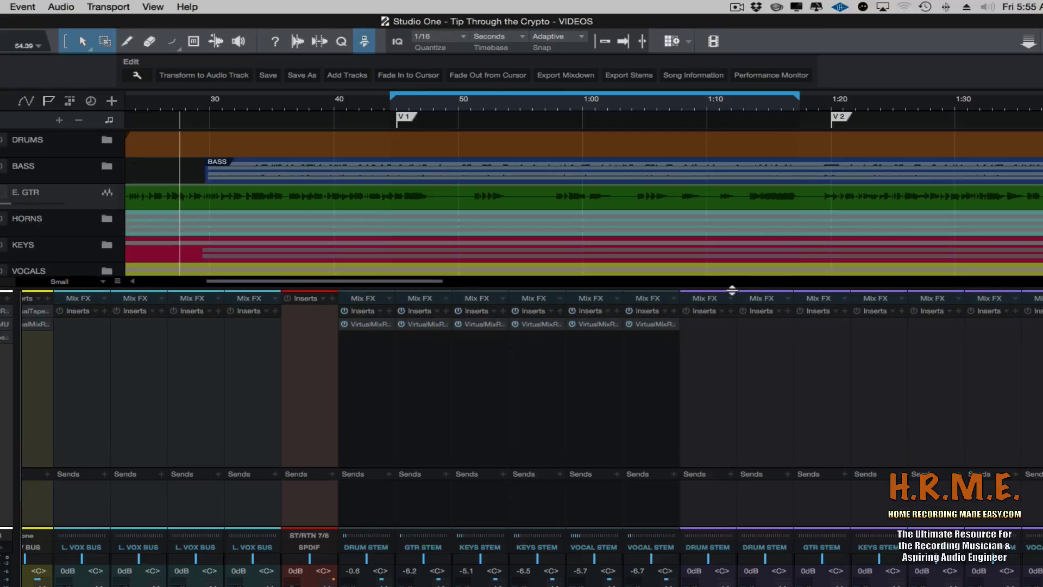
pyautogui.click(677, 303)
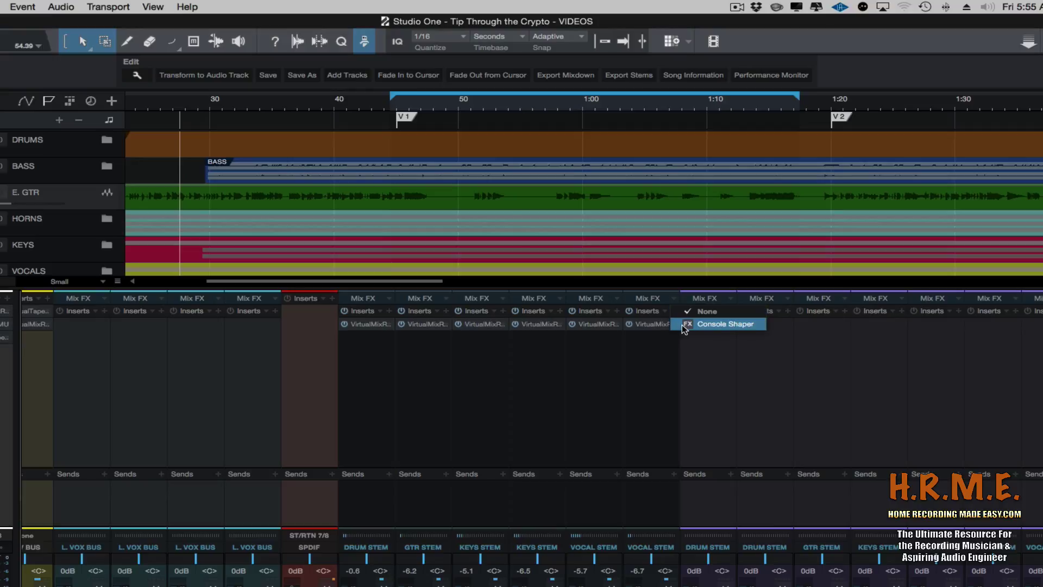
pyautogui.click(683, 328)
pyautogui.moveTo(427, 93); pyautogui.dragTo(549, 123)
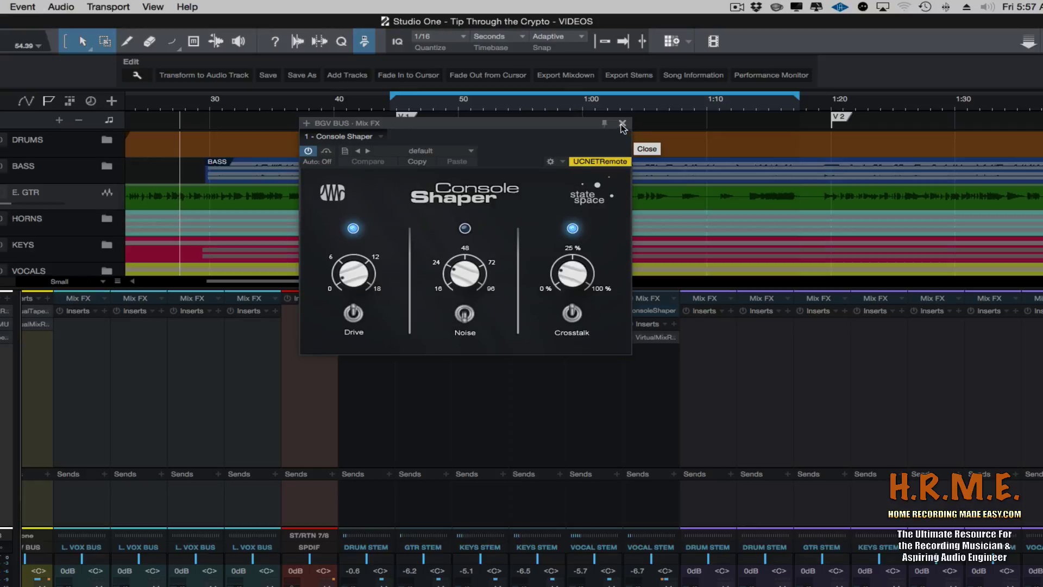
# Close the Console Shaper window and expand its preamp, drive, noise and crosstalk settings on the vocal stem bus
pyautogui.click(623, 124)
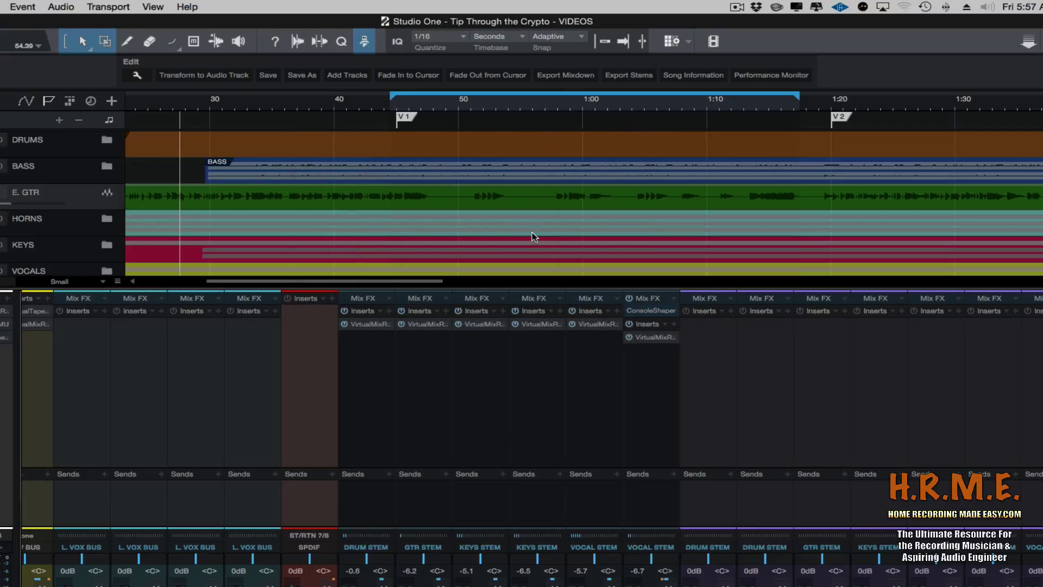
pyautogui.click(666, 324)
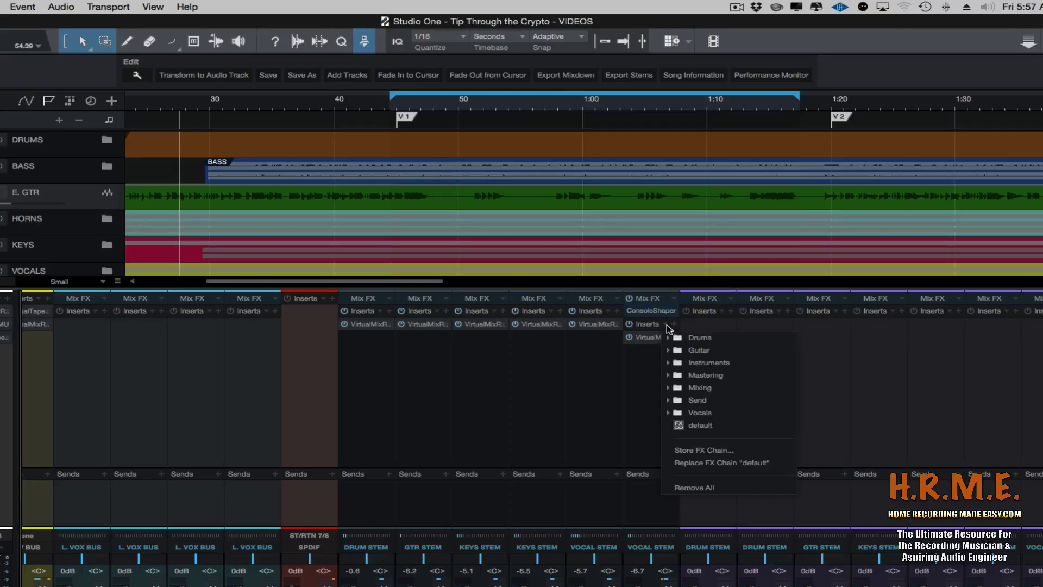
pyautogui.click(629, 387)
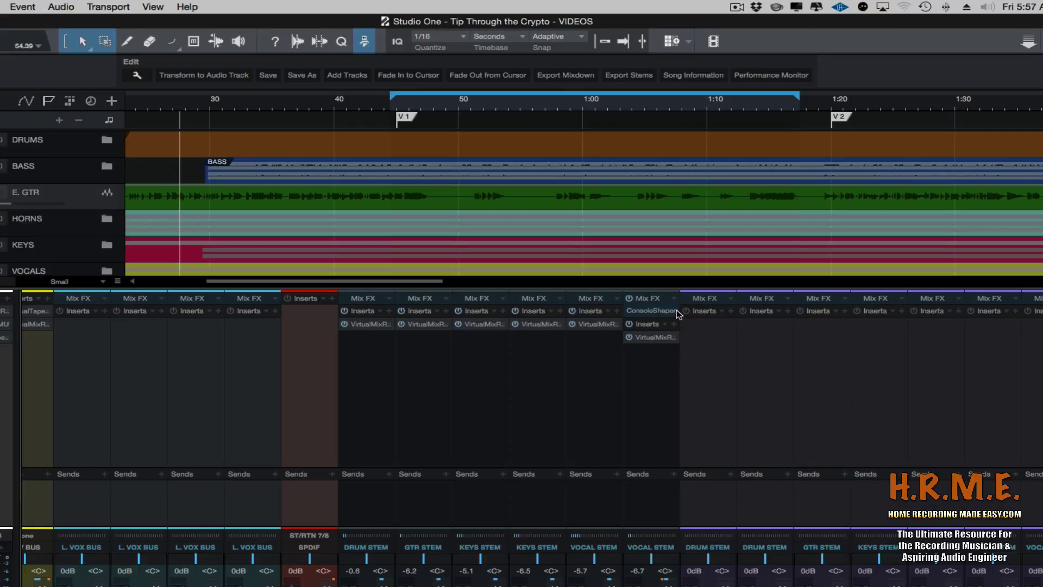
pyautogui.click(677, 312)
pyautogui.click(612, 342)
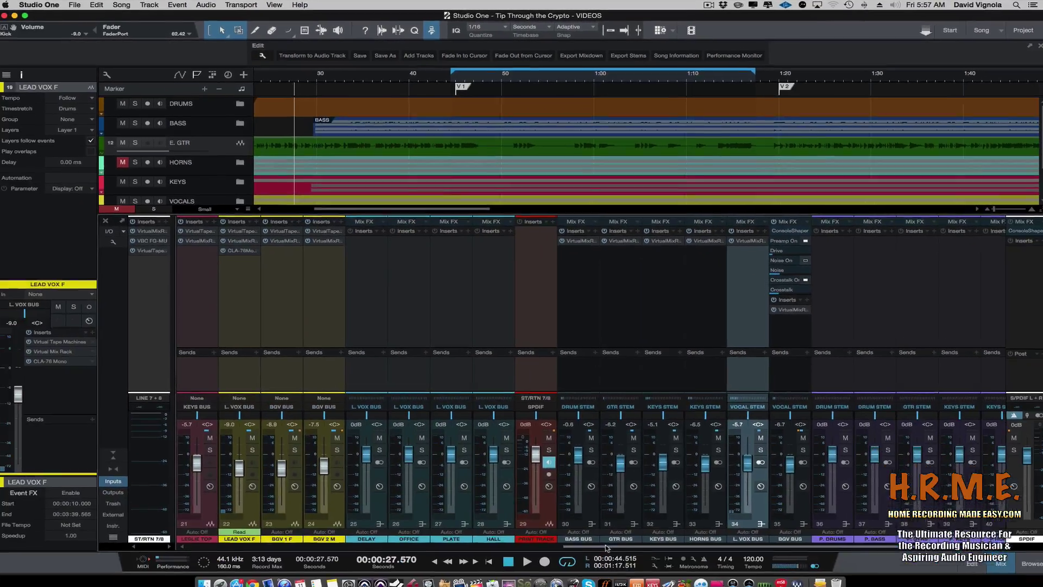
# Scroll the mixer to channel 22 LEAD VOX F, select it, and give the sends area more height
pyautogui.hscroll(-10, 387, 539)
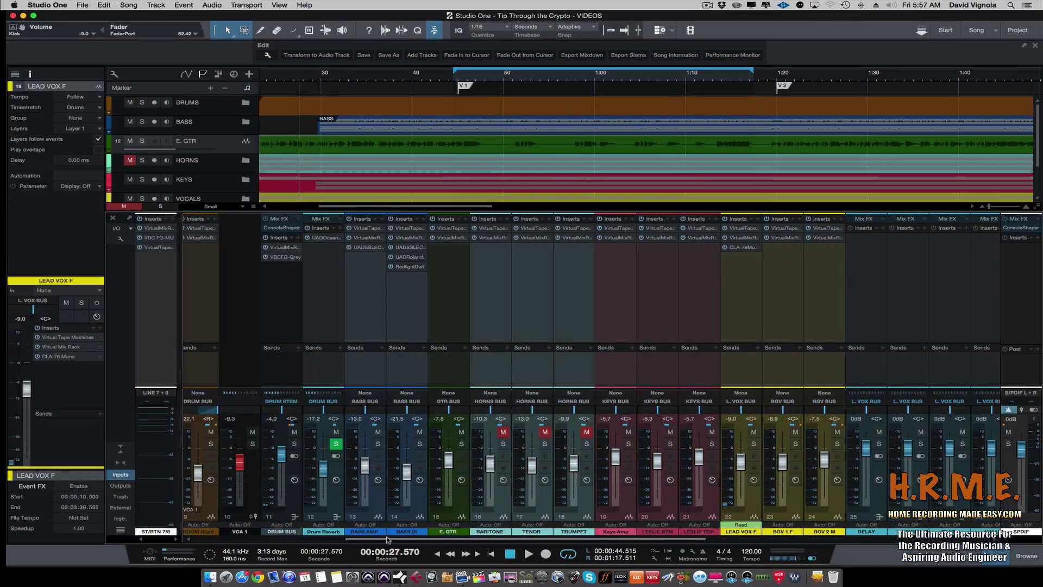
pyautogui.moveTo(388, 540); pyautogui.dragTo(500, 540)
pyautogui.click(505, 501)
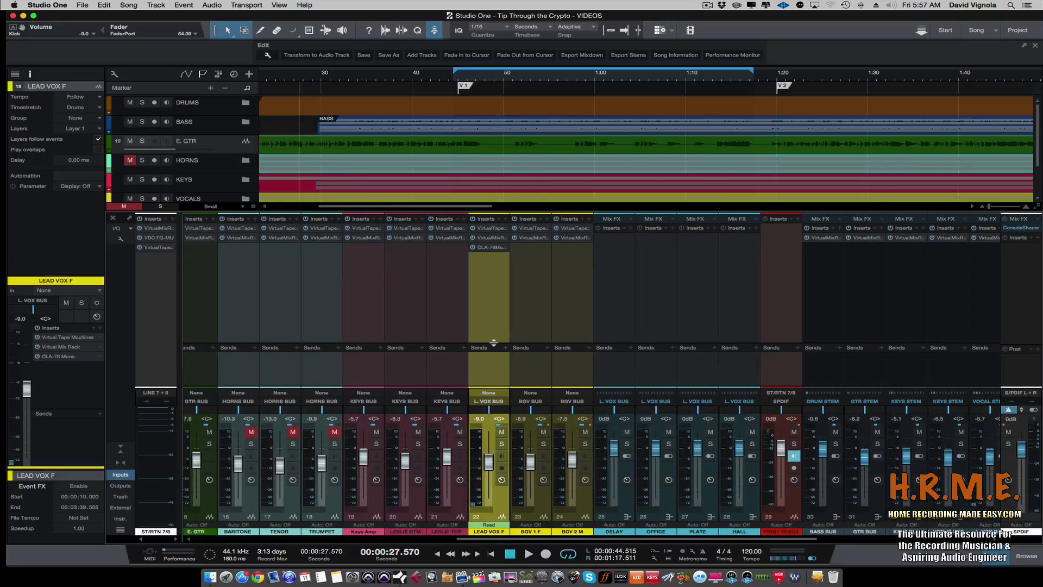
pyautogui.moveTo(493, 343); pyautogui.dragTo(494, 314)
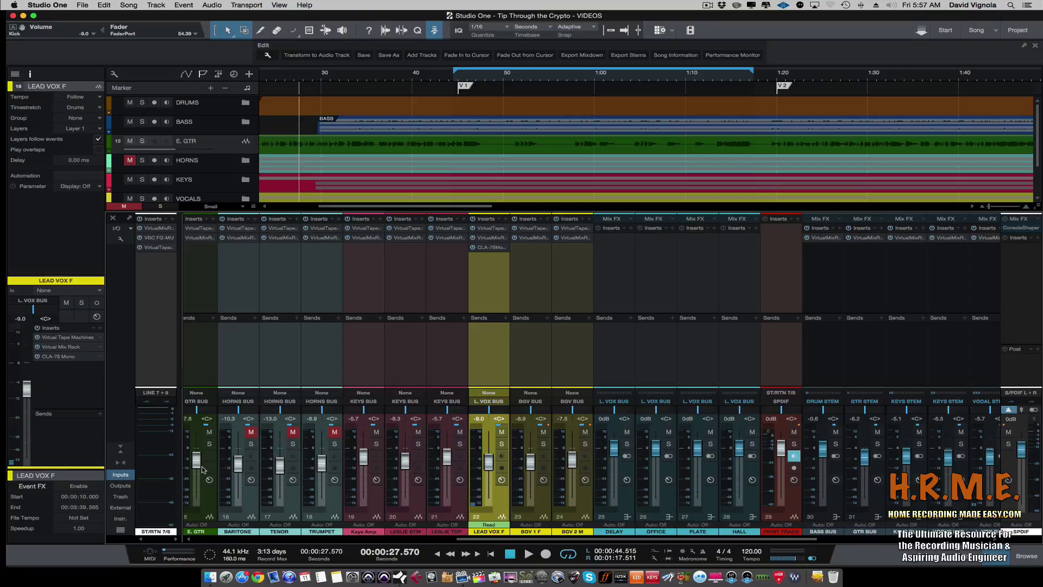
# Bypass the CLA-76 on LEAD VOX F and add the PreSonus Compressor to its inserts
pyautogui.click(1024, 556)
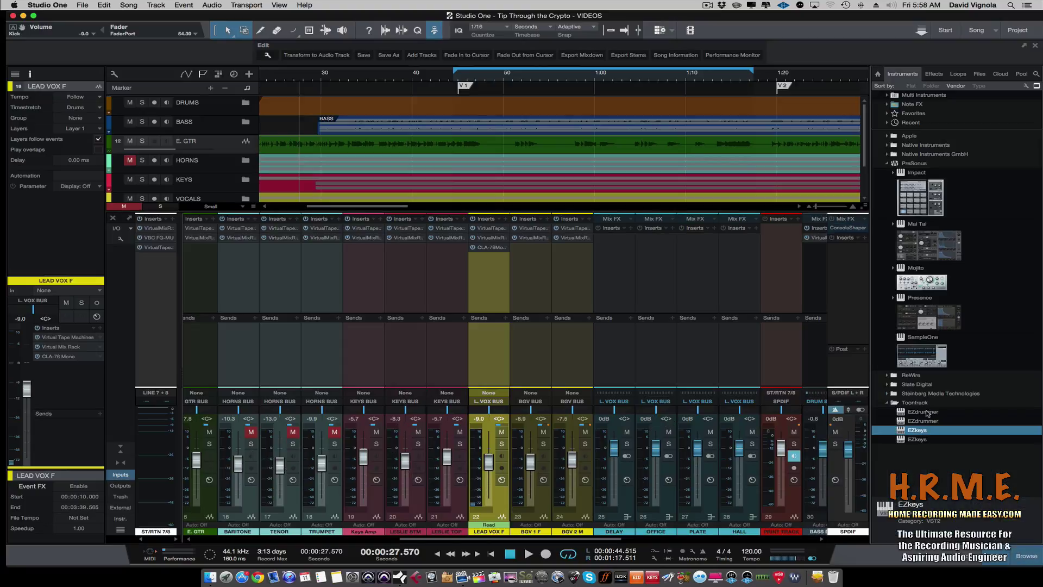
pyautogui.click(472, 248)
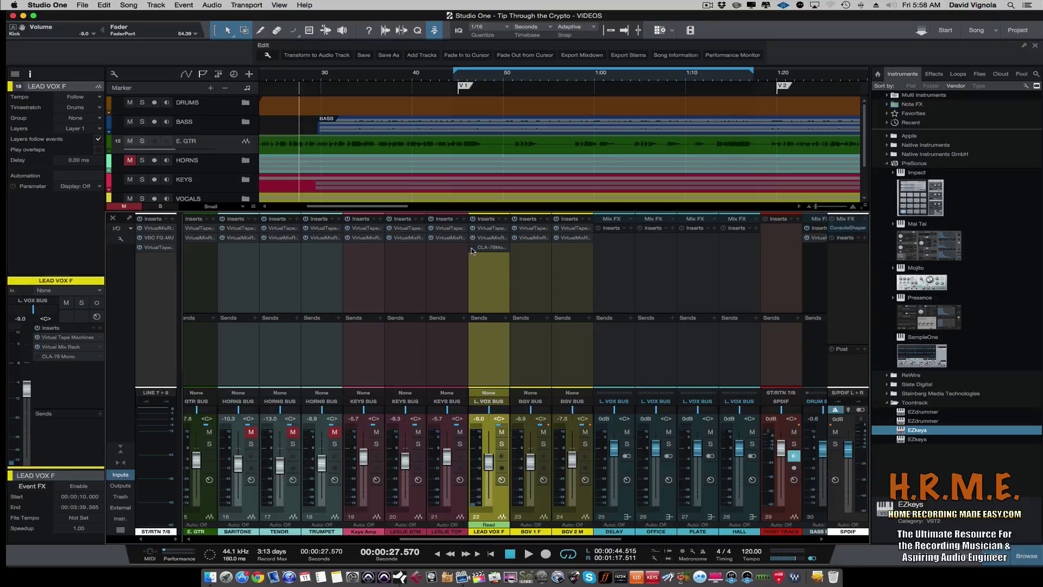
pyautogui.click(933, 74)
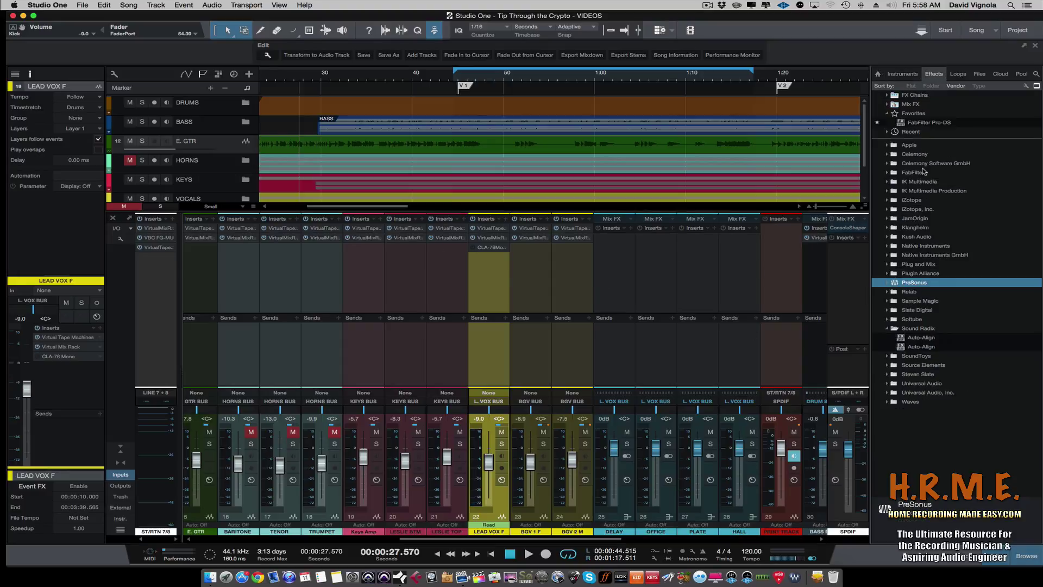
pyautogui.click(888, 283)
pyautogui.scroll(-5, 907, 335)
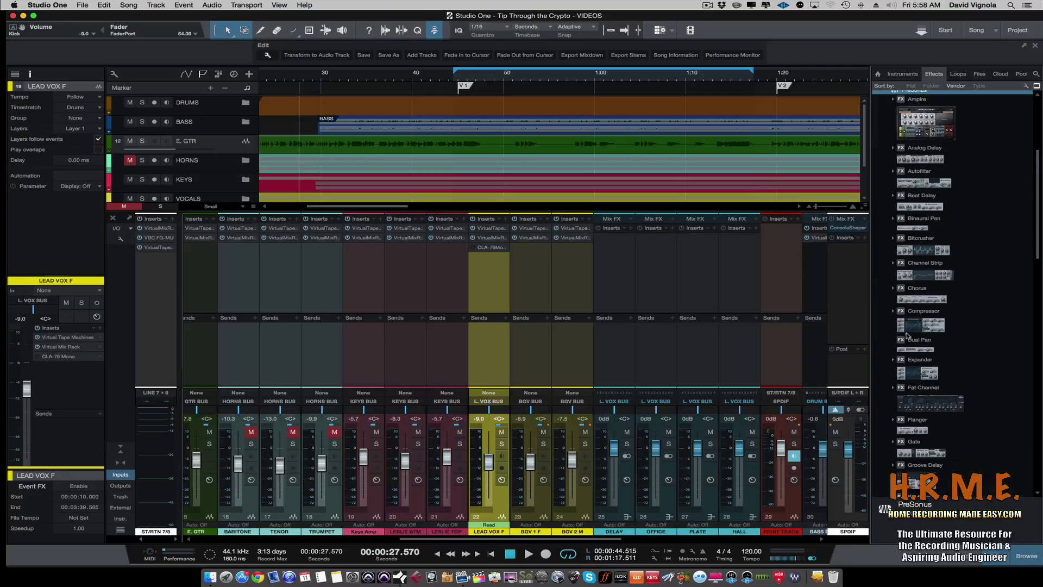
pyautogui.click(917, 332)
pyautogui.moveTo(922, 328); pyautogui.dragTo(487, 266)
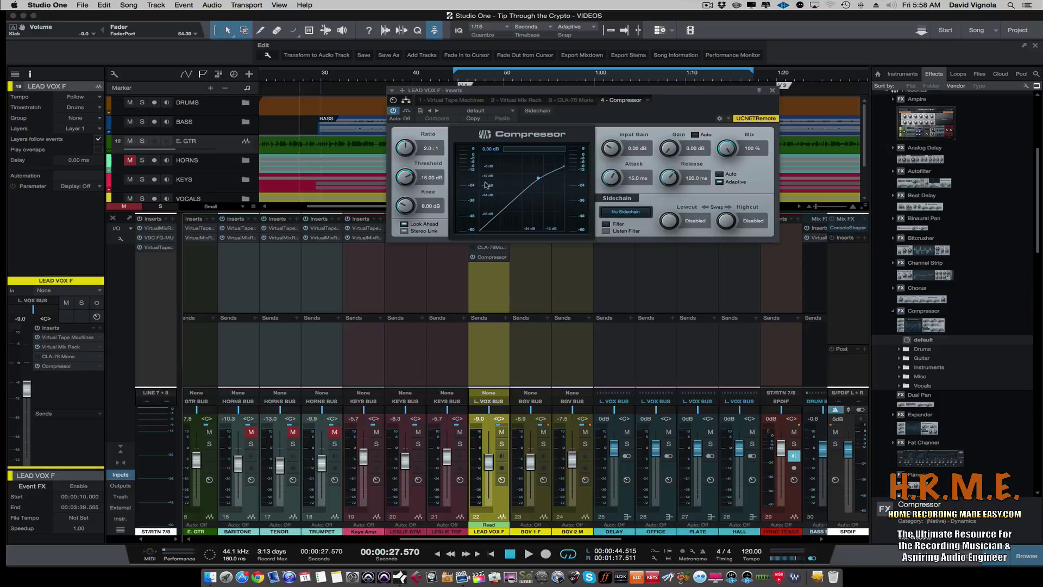
# Start playback and pull the Compressor threshold down to -24.12 dB
pyautogui.moveTo(519, 91); pyautogui.dragTo(484, 133)
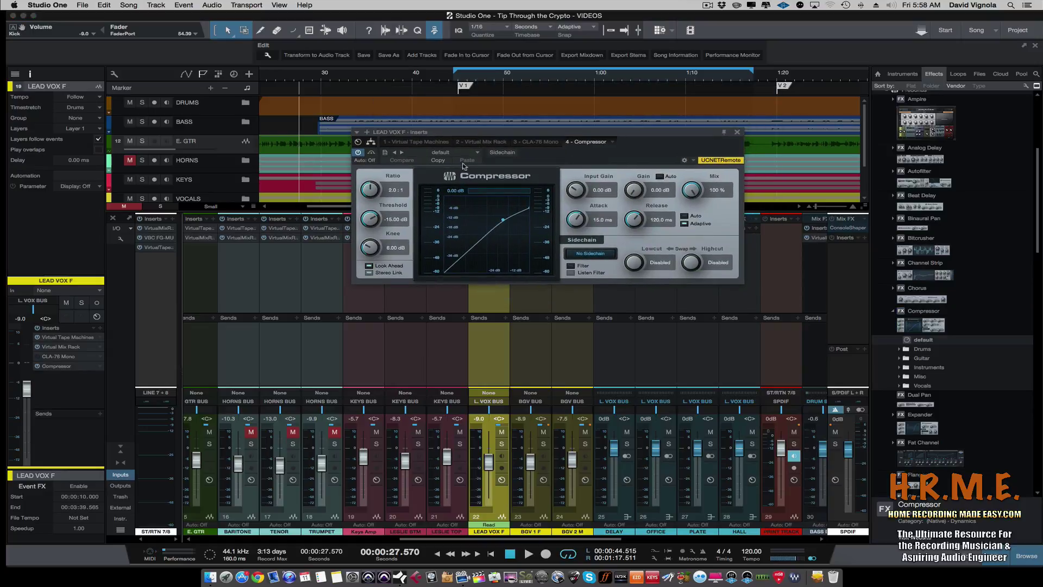
pyautogui.press('space')
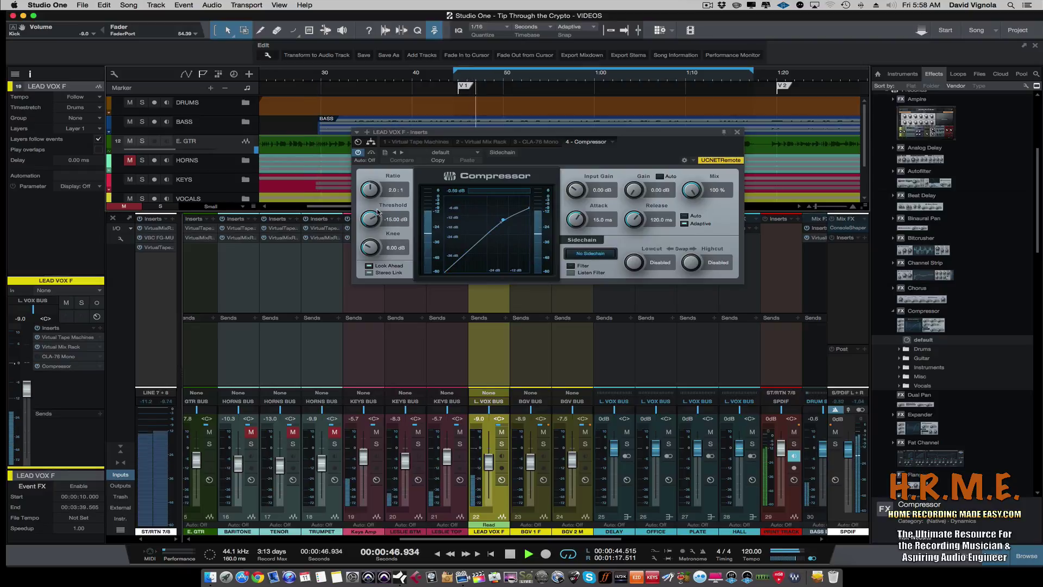
pyautogui.moveTo(378, 212); pyautogui.dragTo(364, 229)
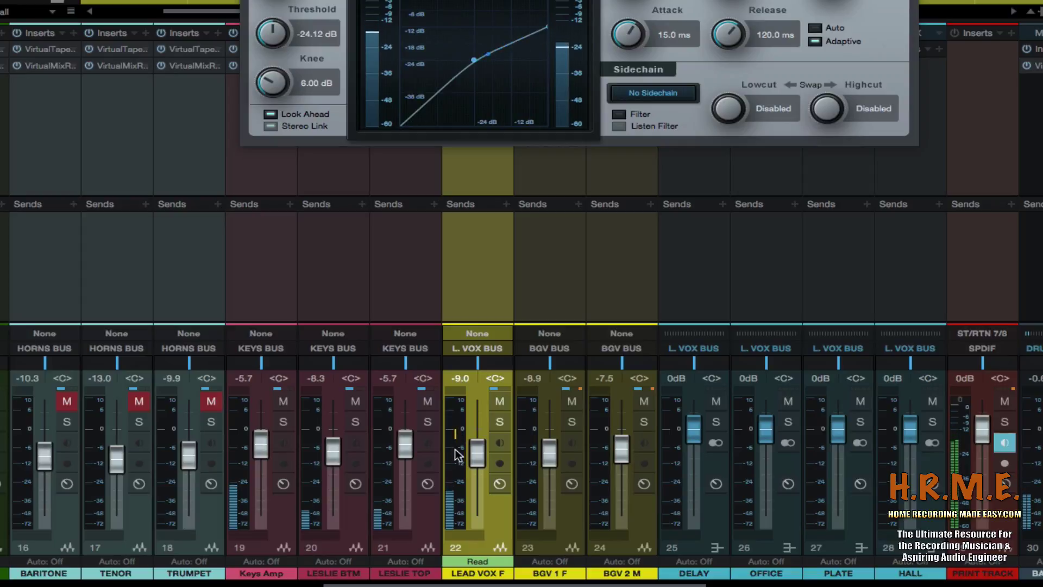
pyautogui.moveTo(458, 459)
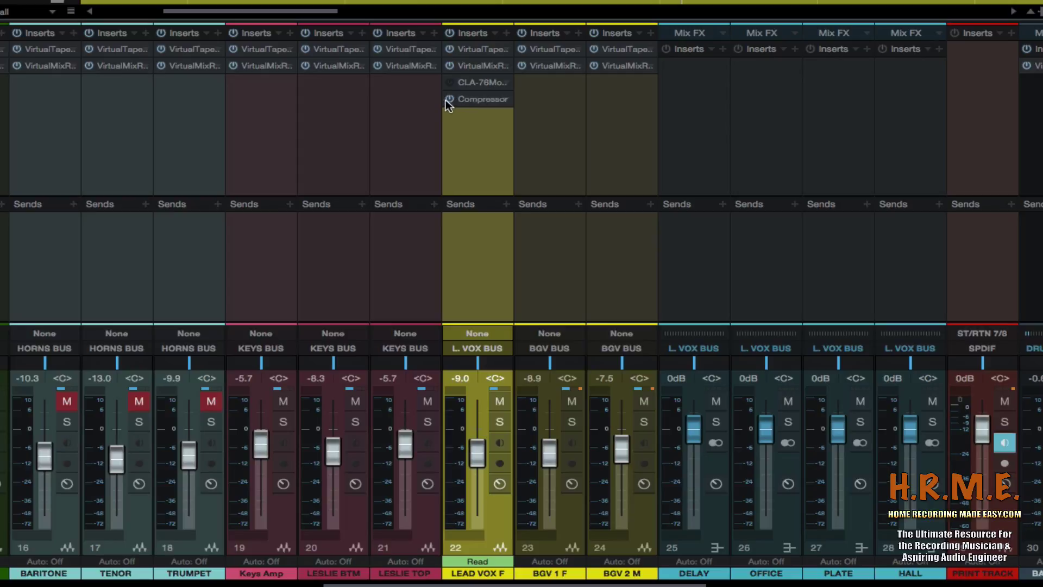
# Turn the CLA-76 on LEAD VOX F back on and remove the Compressor insert
pyautogui.click(448, 99)
pyautogui.click(450, 83)
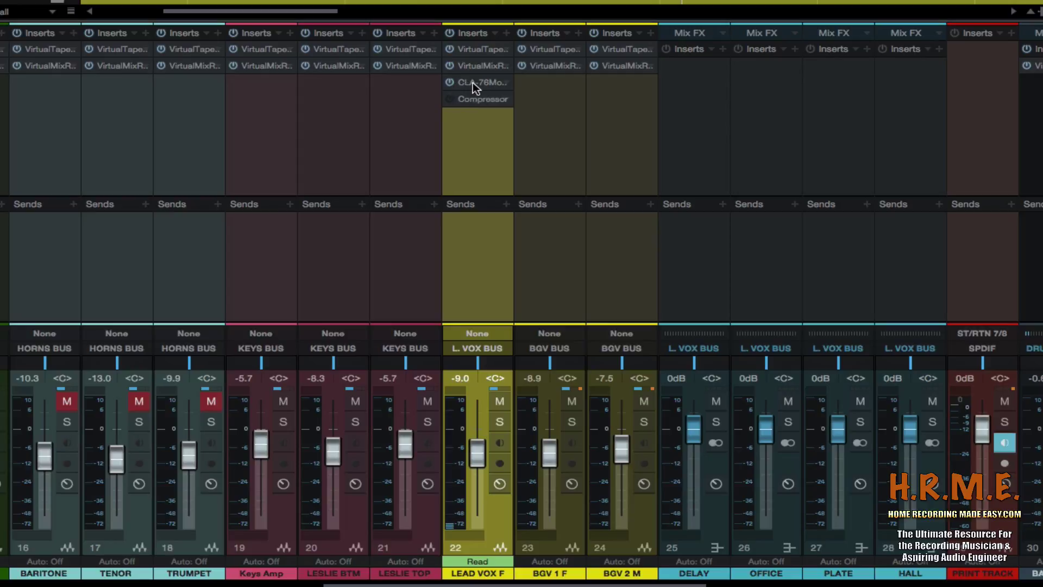
pyautogui.click(472, 83)
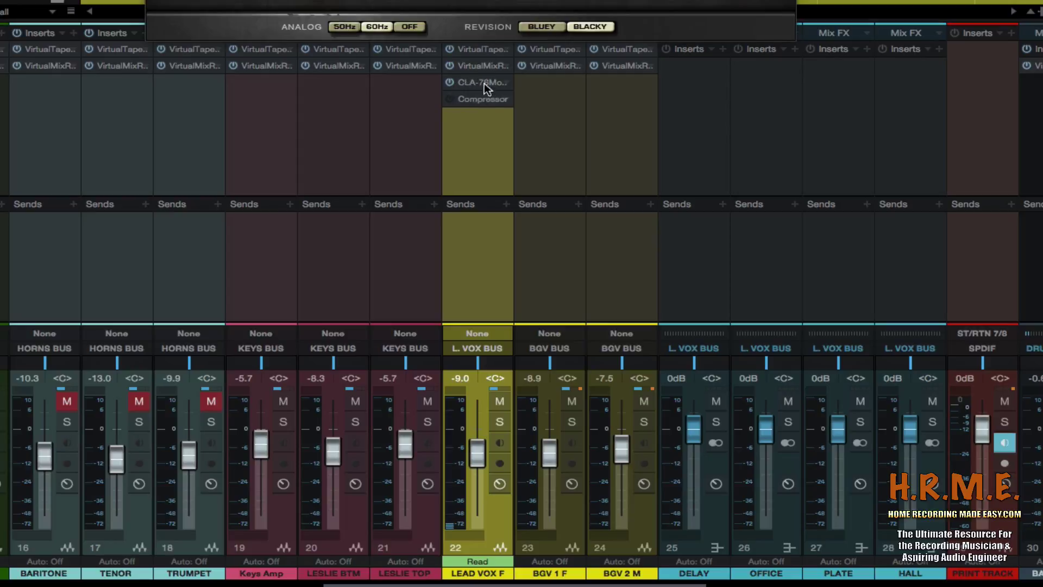
pyautogui.rightClick(505, 100)
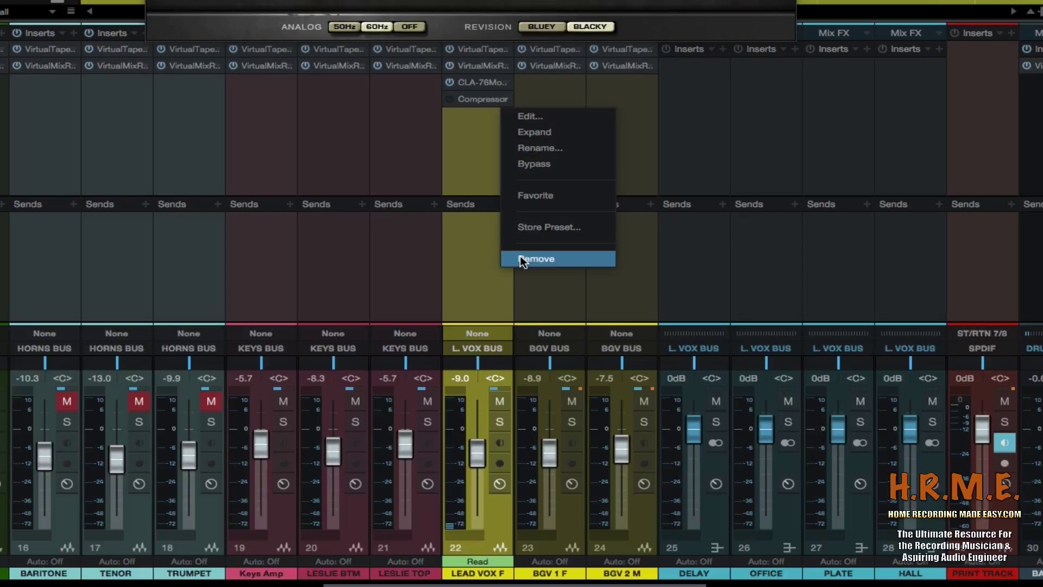
pyautogui.click(519, 257)
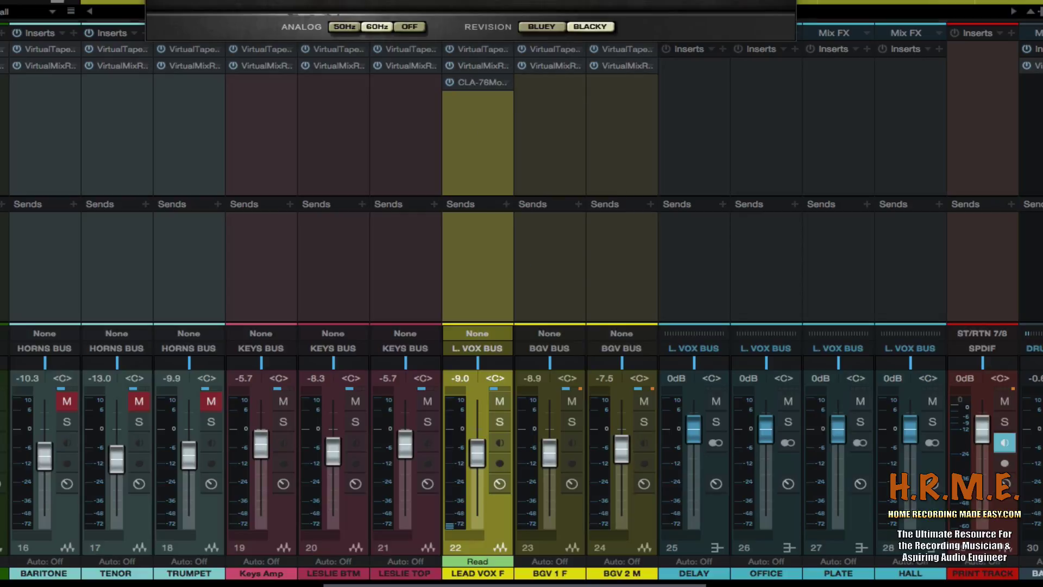
pyautogui.click(491, 10)
# View the Virtual Tape Machine, Virtual Mix Rack and CLA-76 plug-in windows, nudging the CLA-76 window down
pyautogui.click(482, 48)
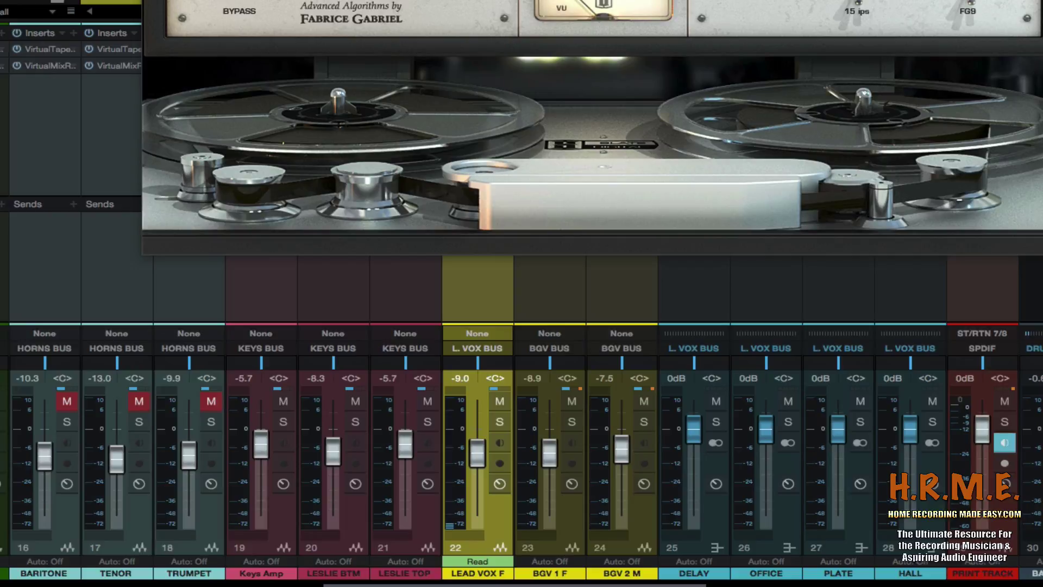
pyautogui.click(402, 6)
pyautogui.click(468, 7)
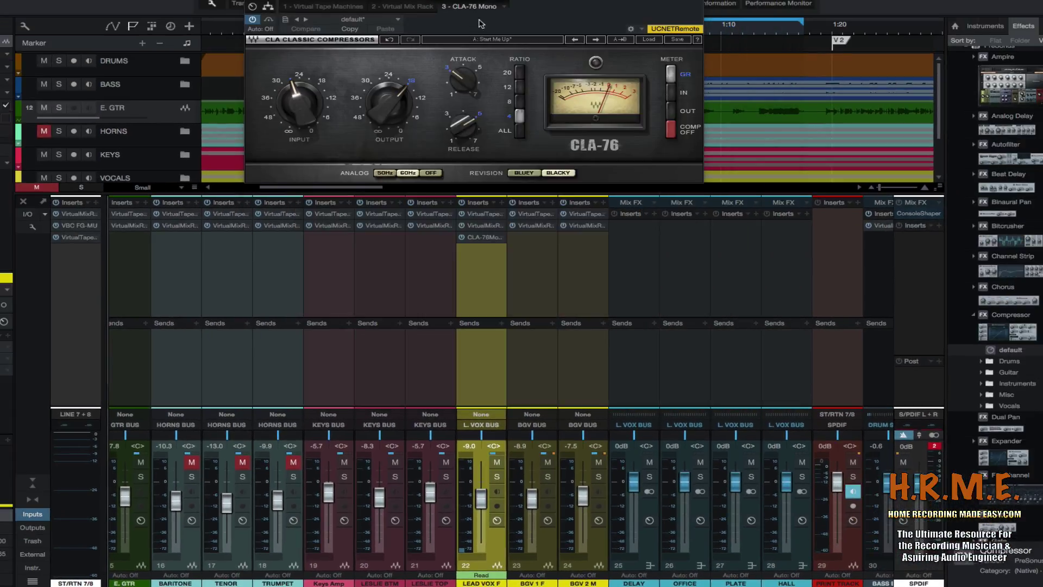
pyautogui.moveTo(489, 1); pyautogui.dragTo(502, 12)
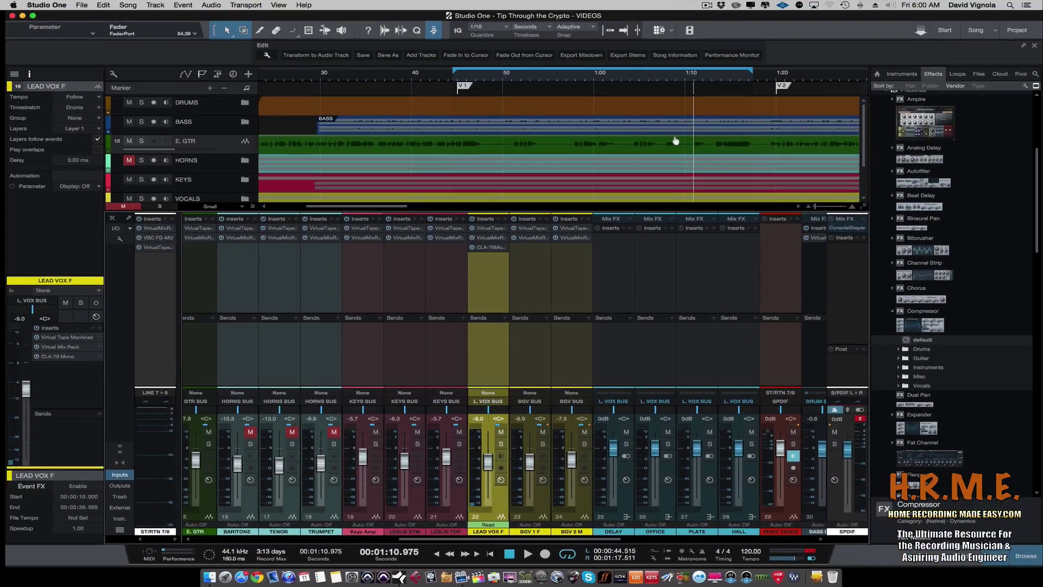
# Hide the browser and switch the mixer to its small view without inserts and sends
pyautogui.click(1033, 557)
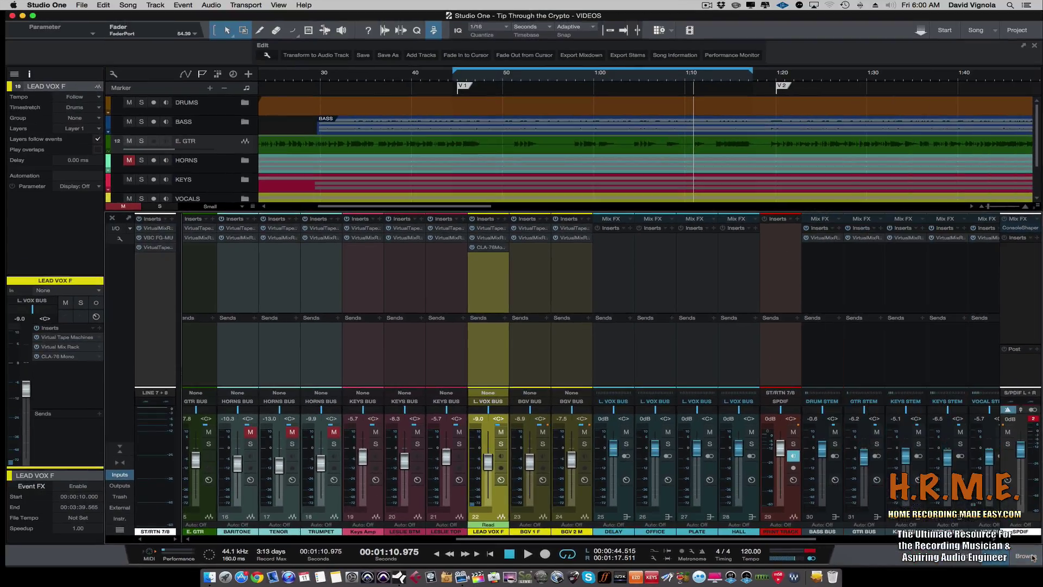
pyautogui.click(119, 449)
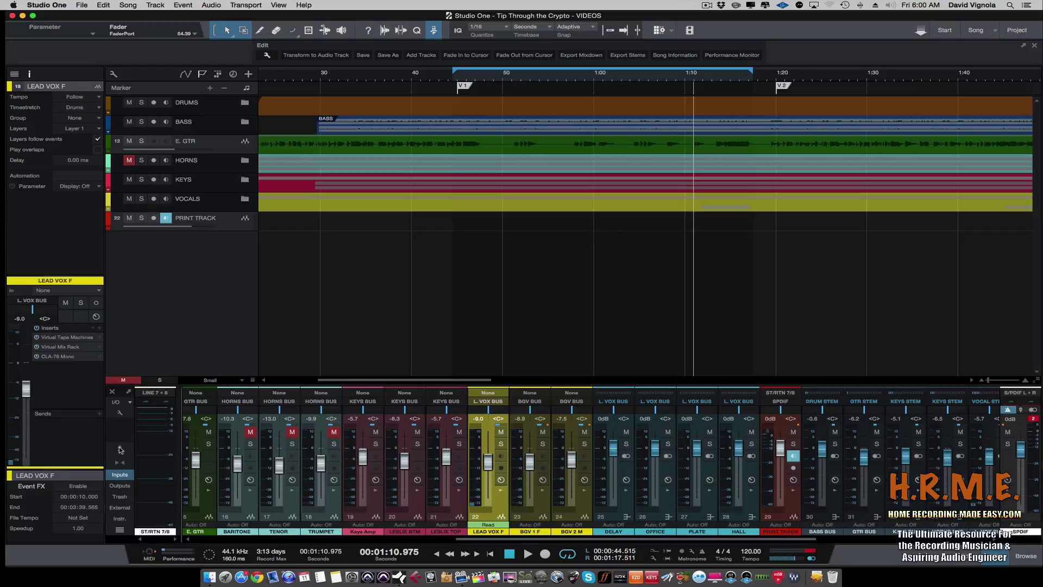